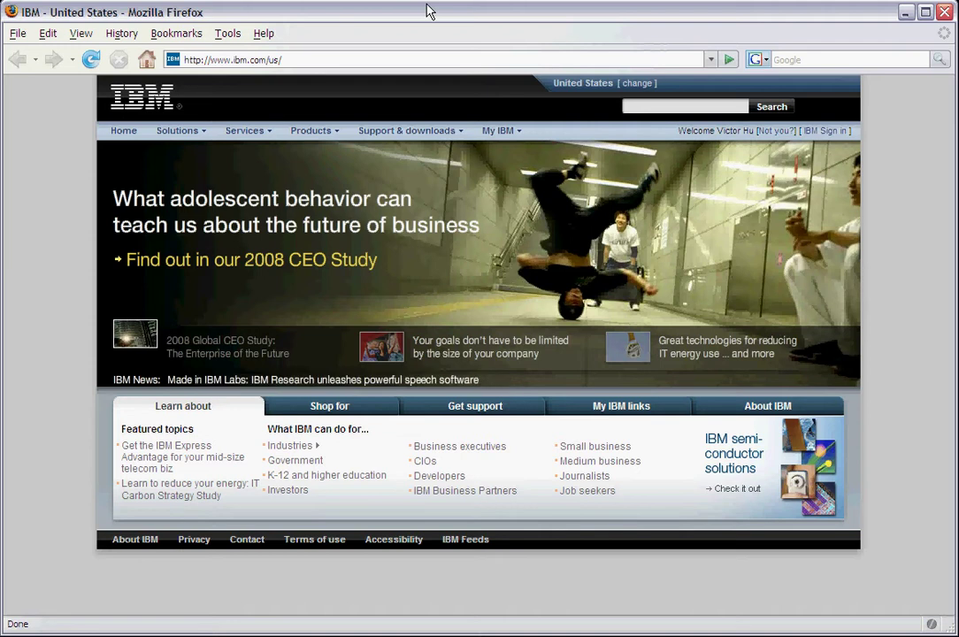
Step: Load c197blade5b08.ppd.pok.ibm.com/ibm/console in Firefox to reach the console sign-on page
click(324, 58)
text(c197blade)
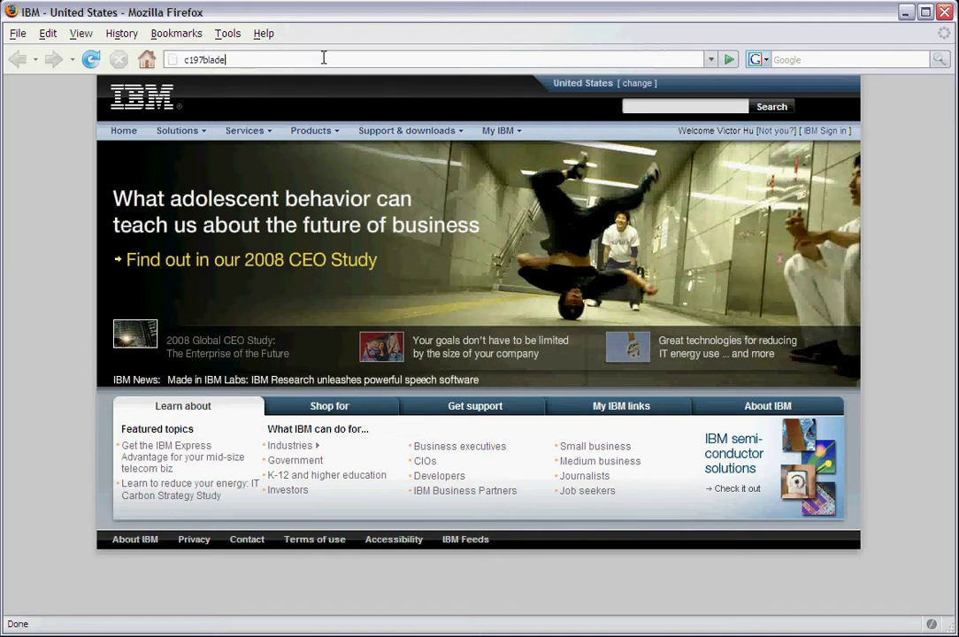
text(5b08.i)
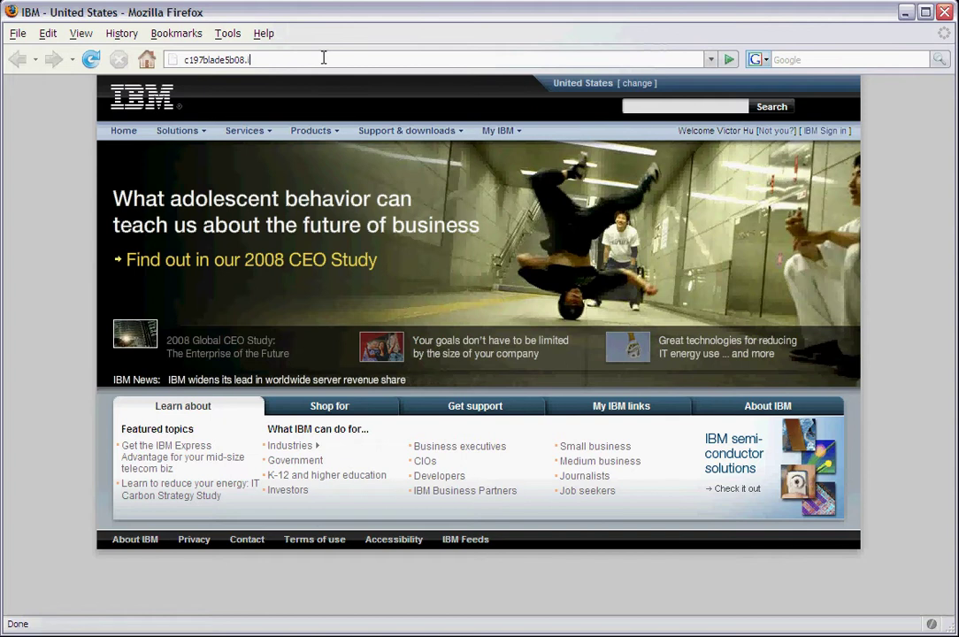
text(ppd.pok.ibm.com/ibm/con)
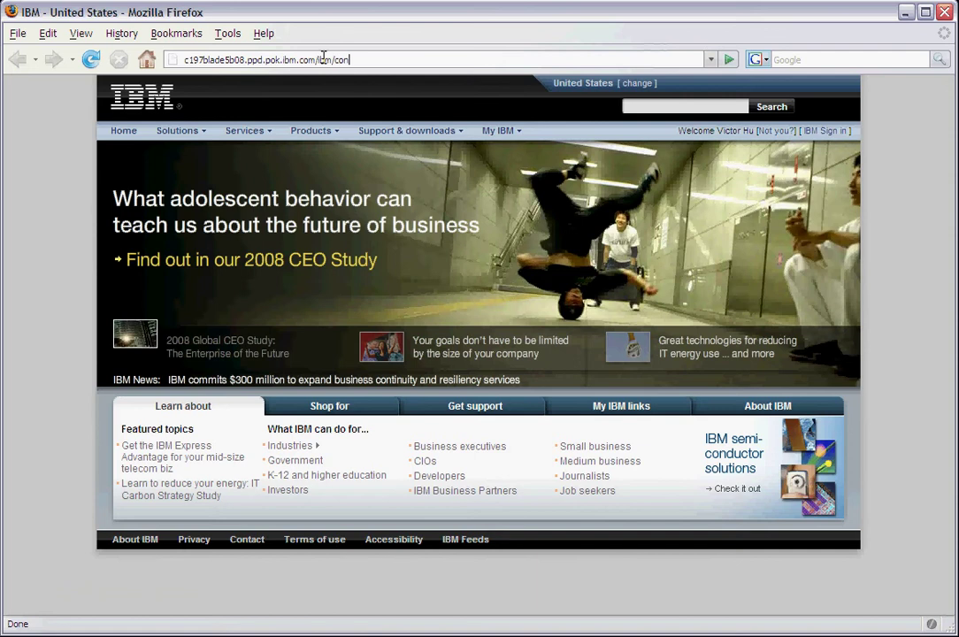
text(sole)
key(Return)
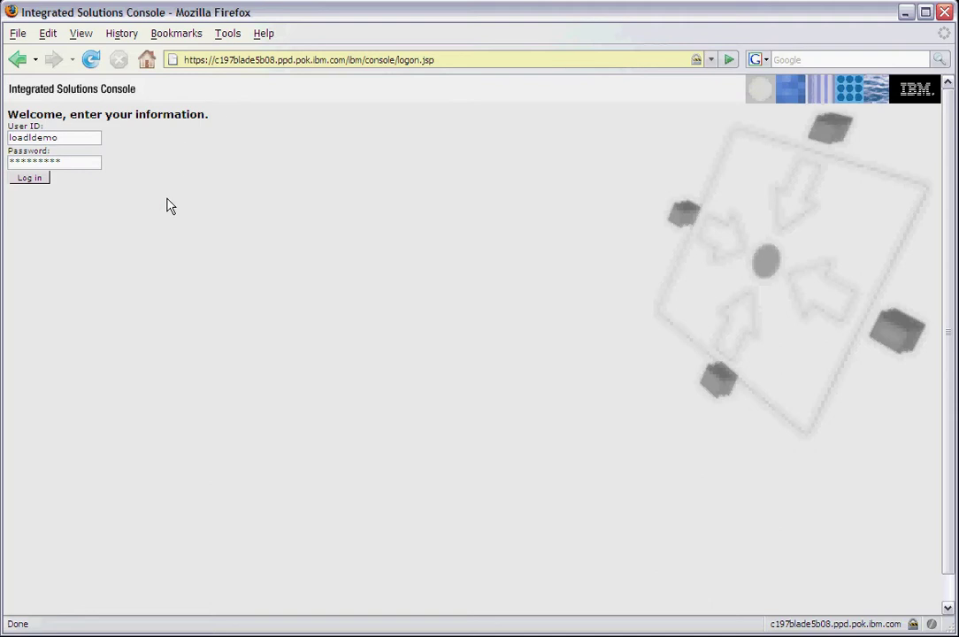
Step: Log in to the console with the prefilled user ID and password
click(26, 178)
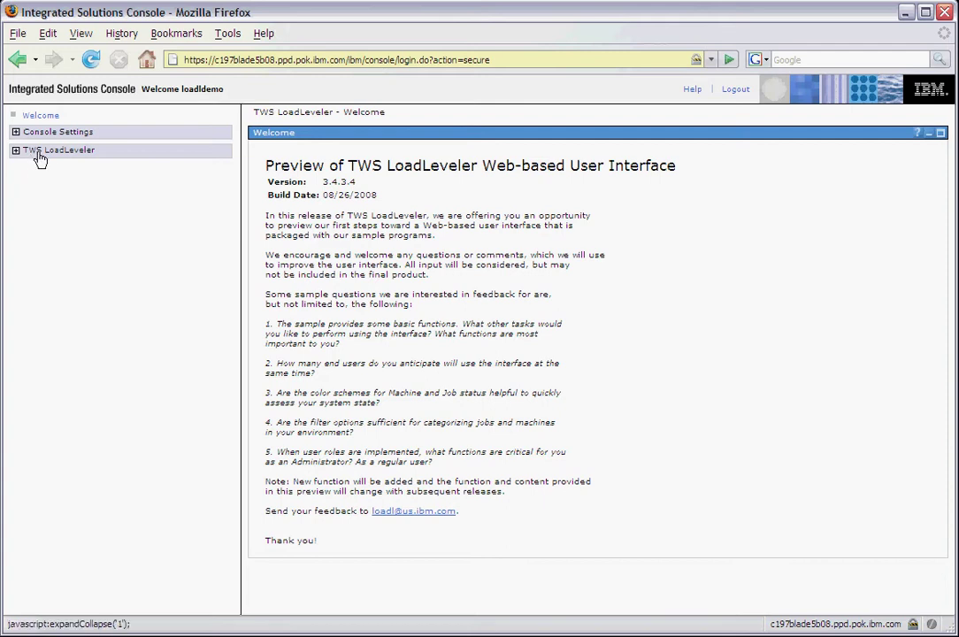
Step: Expand TWS LoadLeveler and show the Work with Jobs table of 17 jobs
click(42, 155)
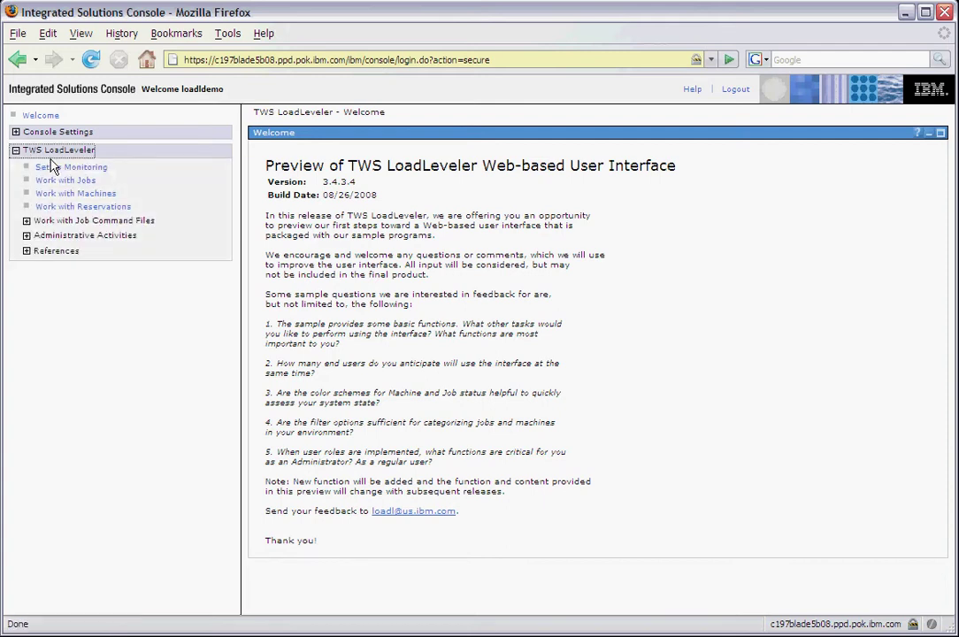
click(50, 180)
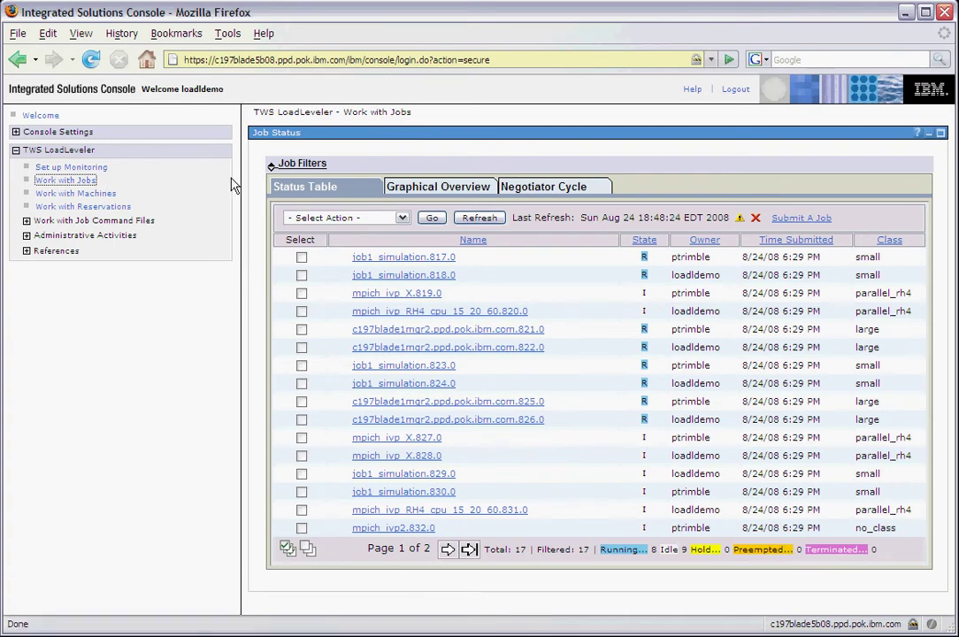
Step: Submit the job command file /ll/testdir/job1.cmd and close the submission form
click(797, 221)
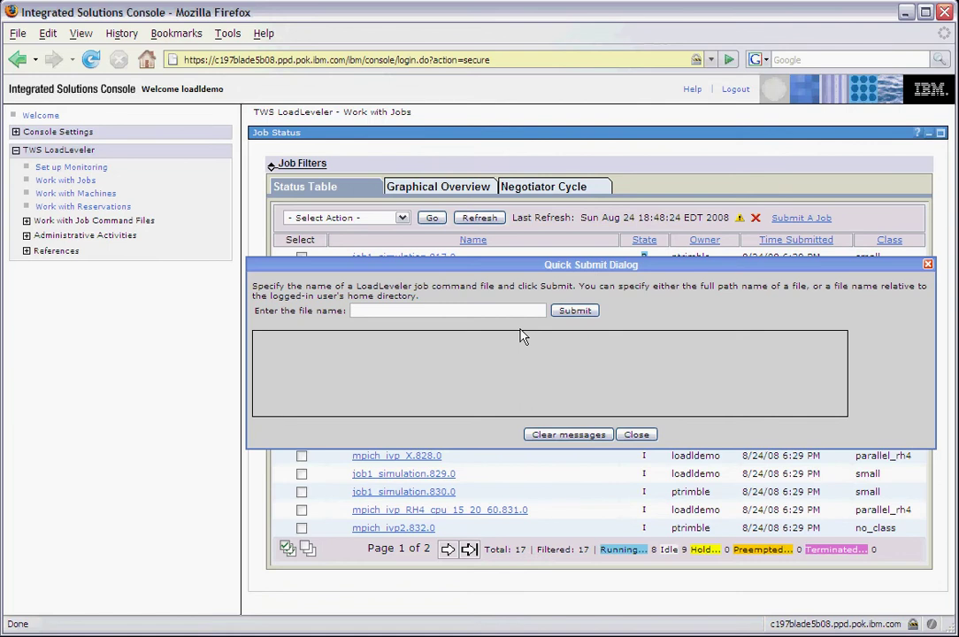
text(/ll/testdir)
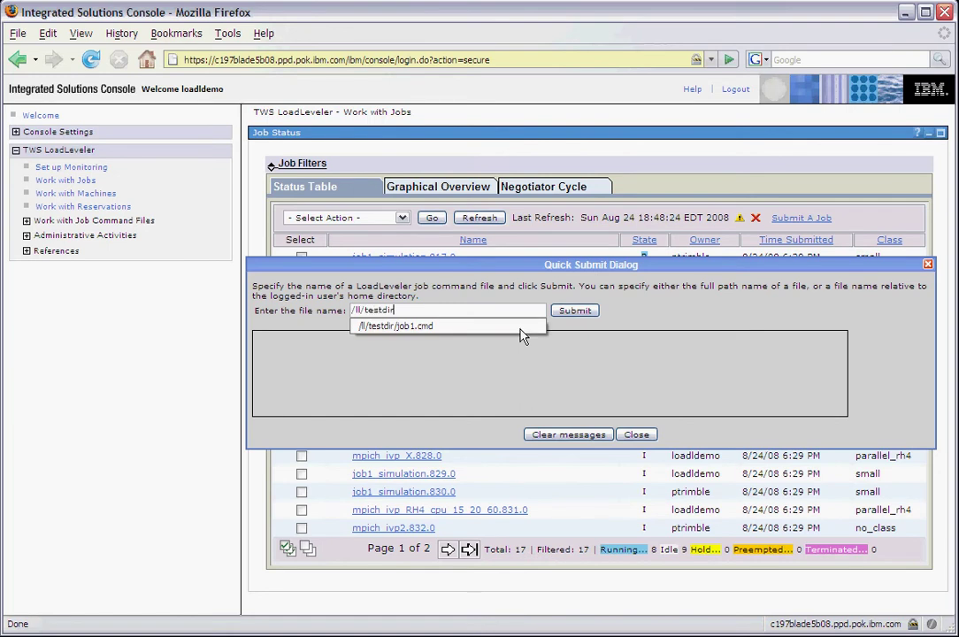
click(455, 327)
click(570, 314)
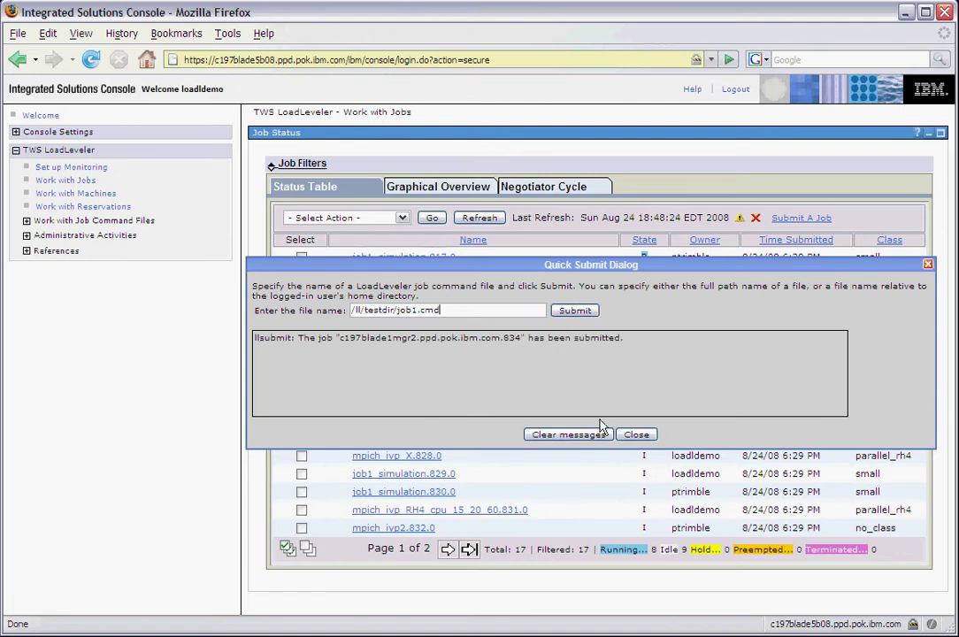
click(636, 434)
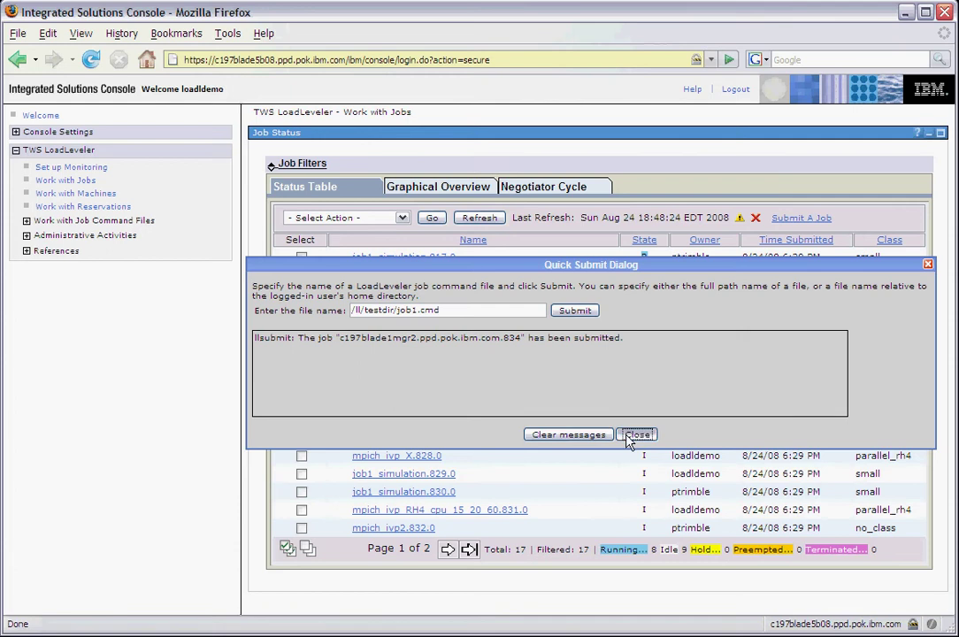
Step: Filter the job table to list idle jobs only
click(303, 164)
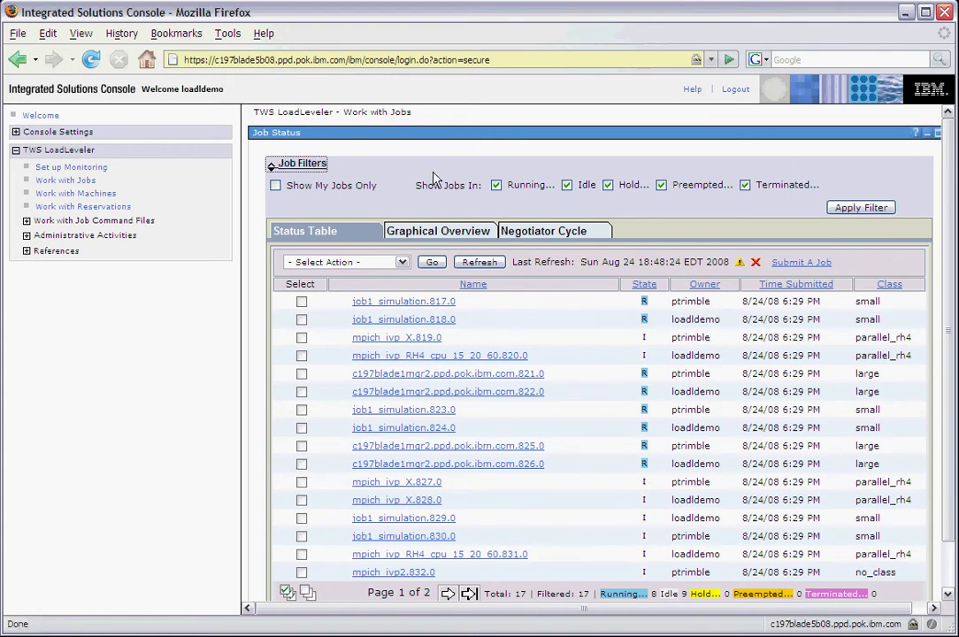
click(496, 185)
click(607, 185)
click(662, 186)
click(745, 185)
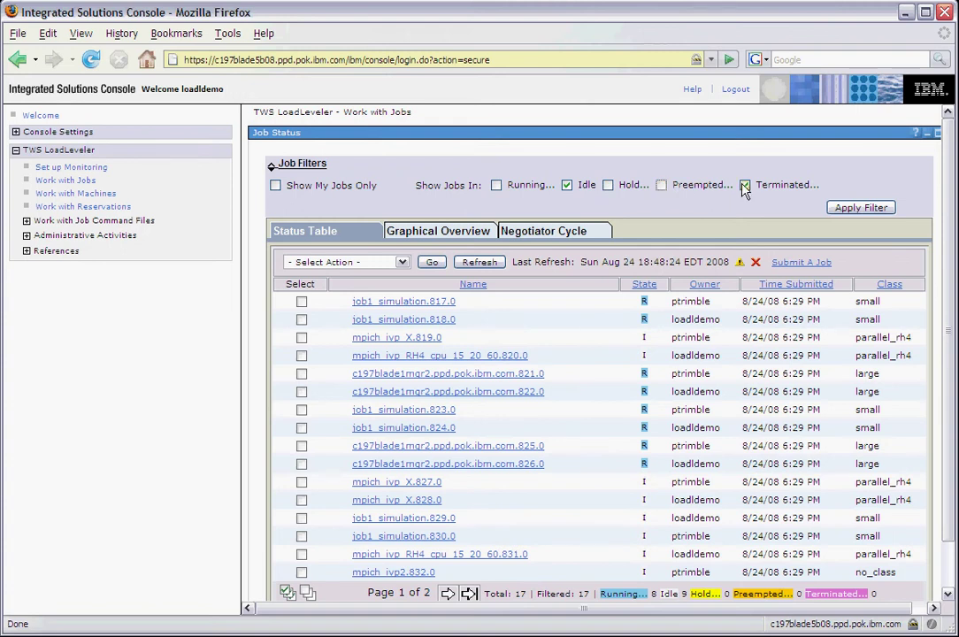
click(863, 209)
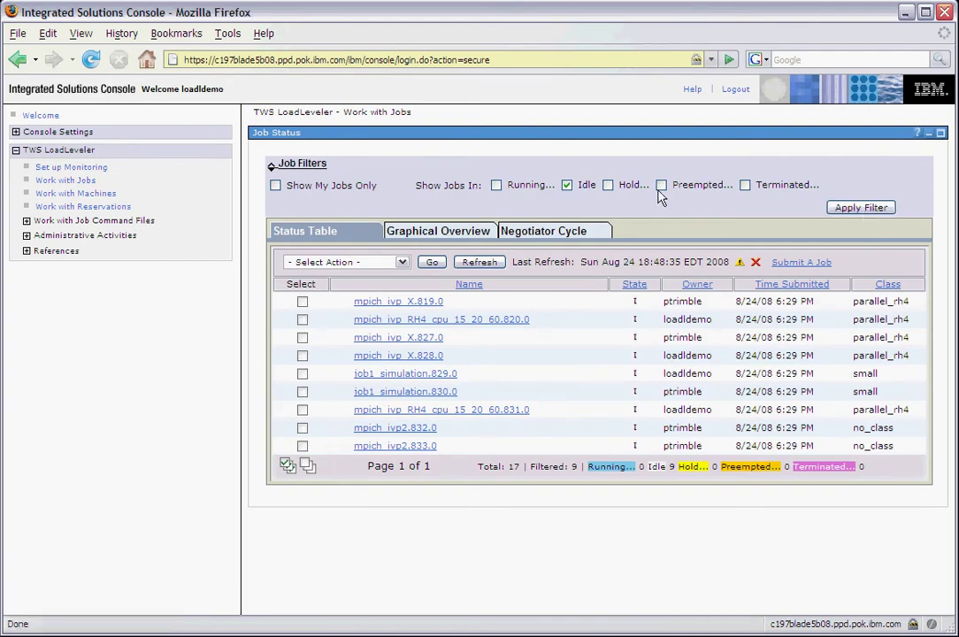
Step: Add running jobs back to the filter, giving 18 jobs, and collapse Job Filters
click(496, 186)
click(869, 213)
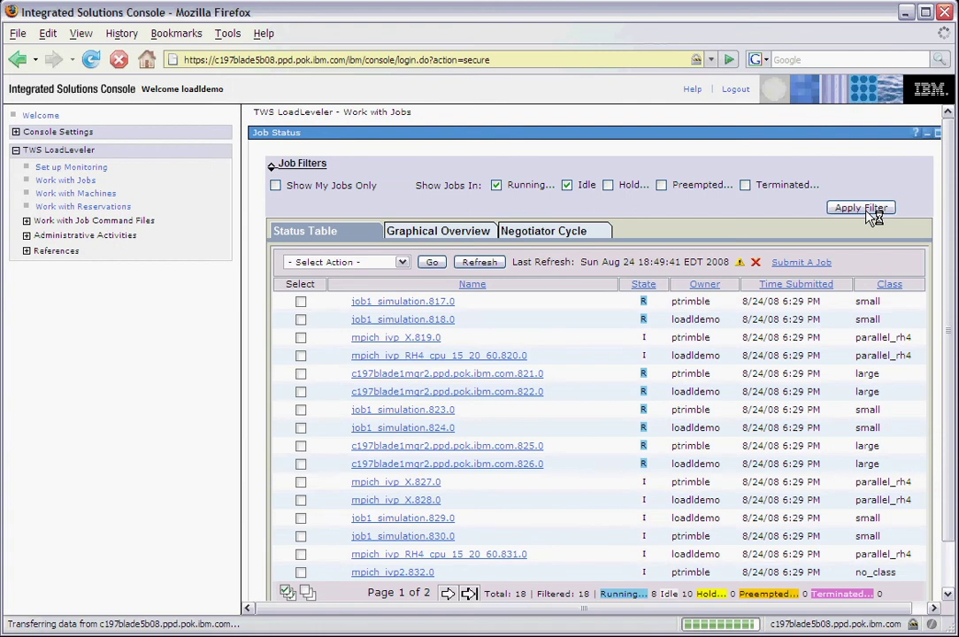
click(323, 167)
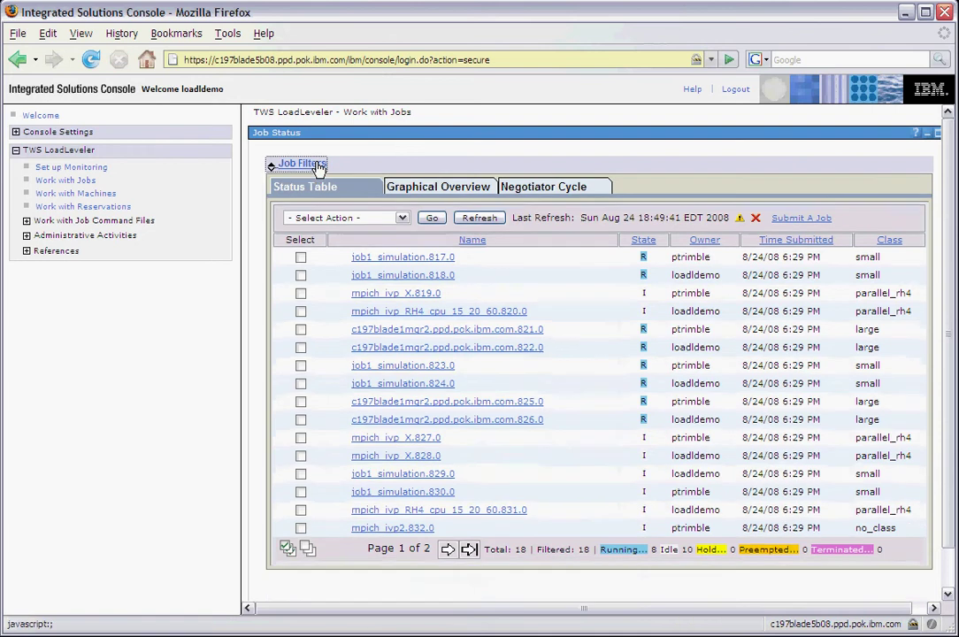
Step: Show the jobs in the Graphical Overview and zoom in until job names are readable
click(440, 188)
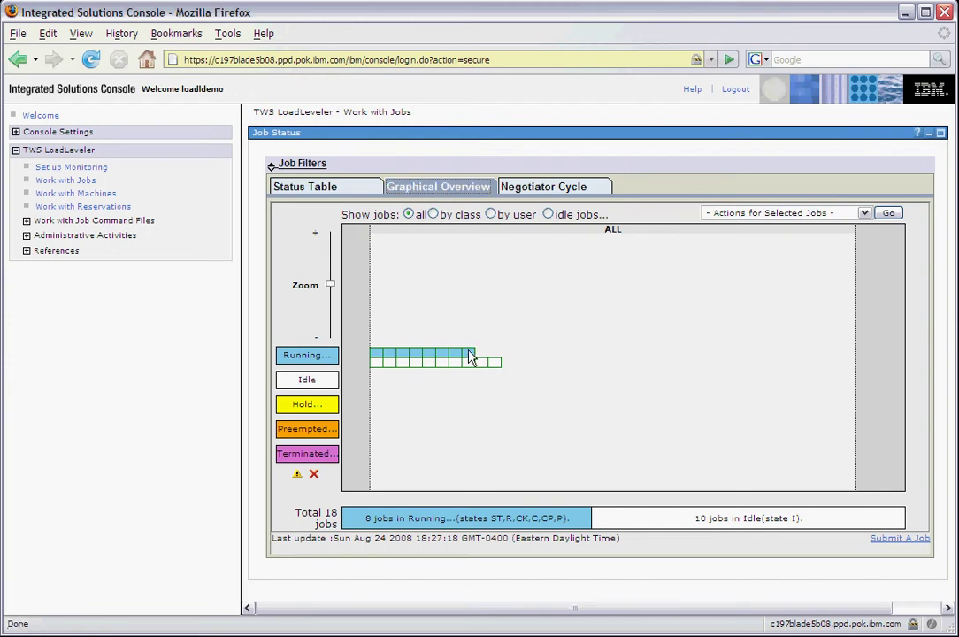
mouse_move(471, 355)
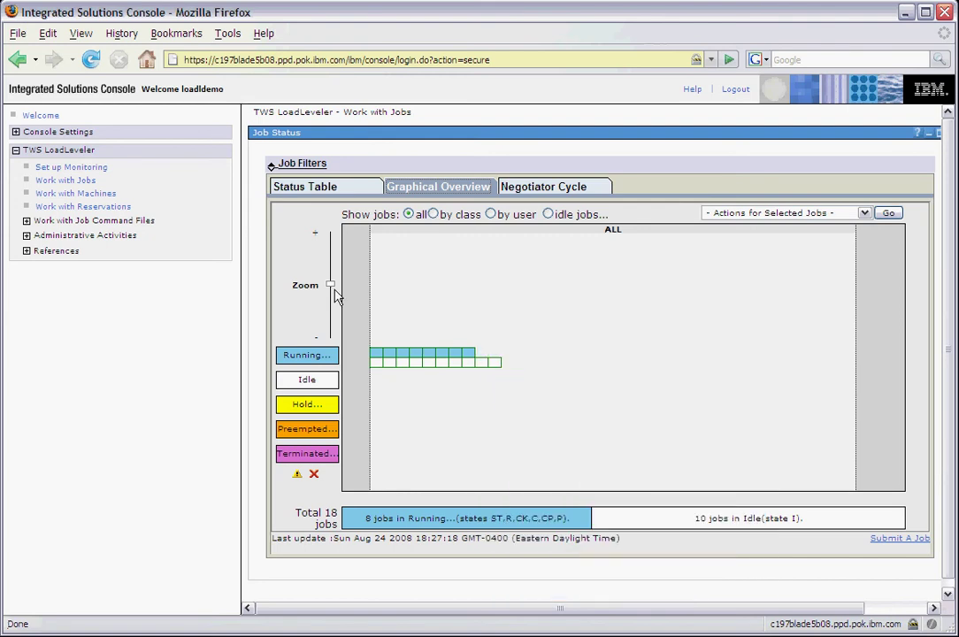
drag(334, 295, 329, 242)
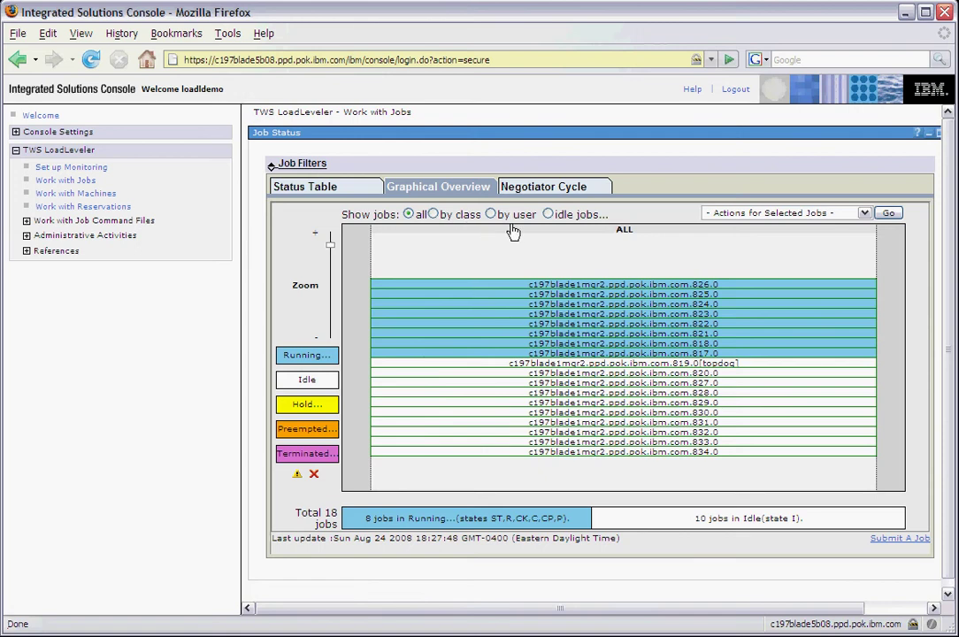
Step: Group the job chart by class and scroll over to no_class jobs 832.0 and 833.0
click(433, 214)
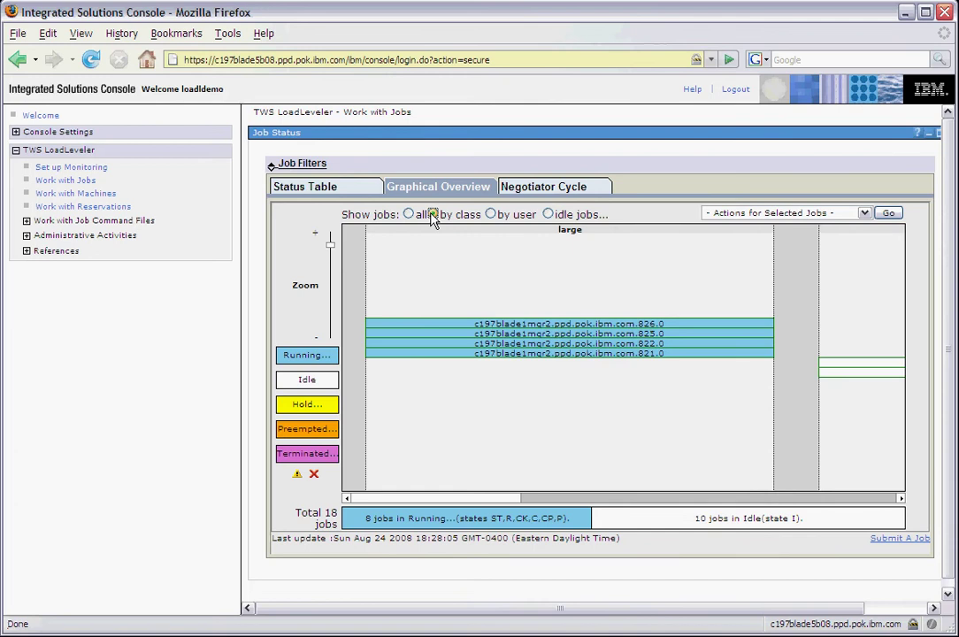
click(432, 215)
click(571, 502)
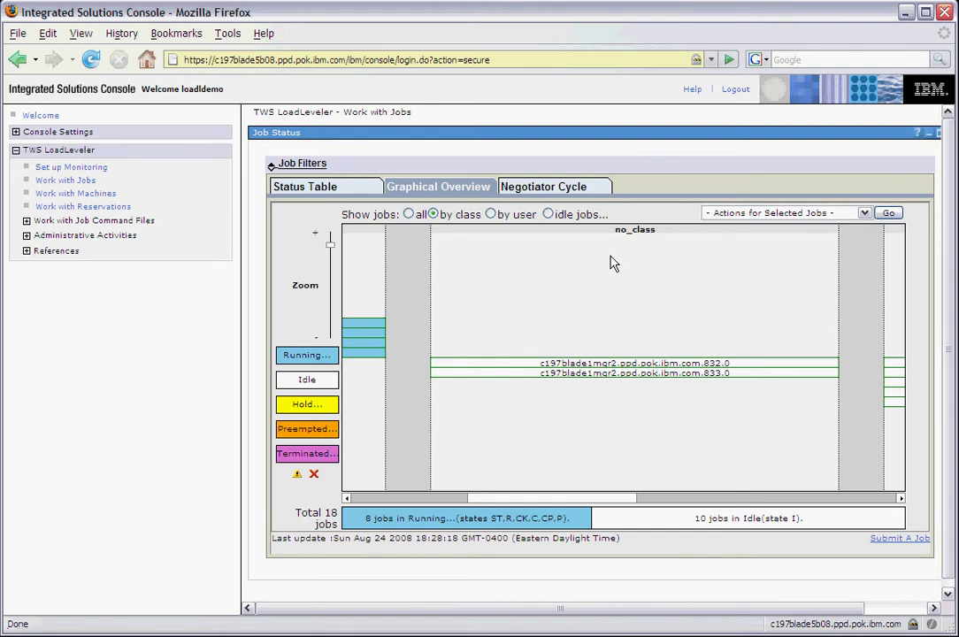
Step: Show idle jobs only and favor job 820.0 so it becomes the top-dog job
click(547, 214)
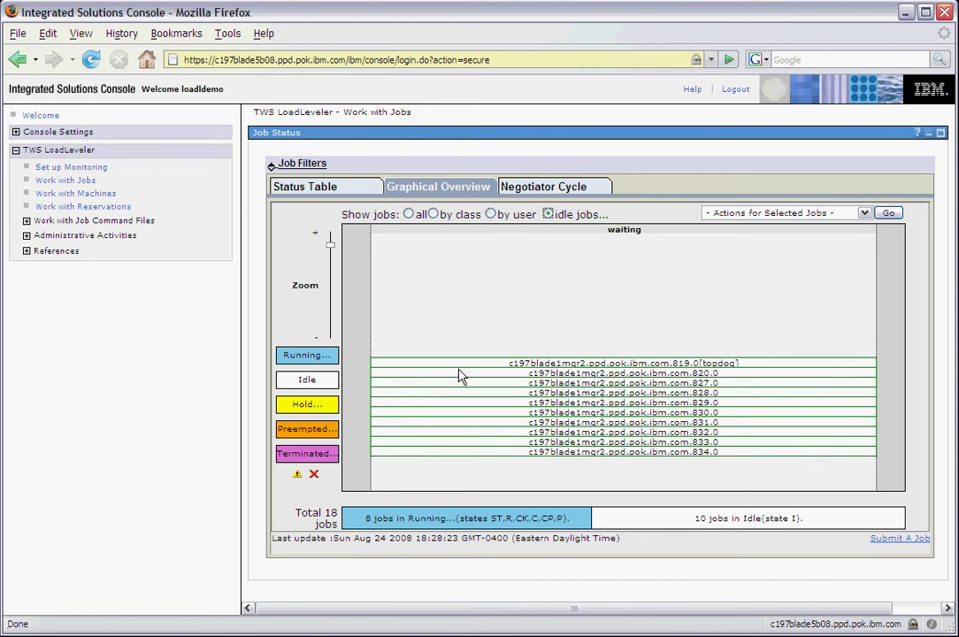
drag(460, 375, 460, 309)
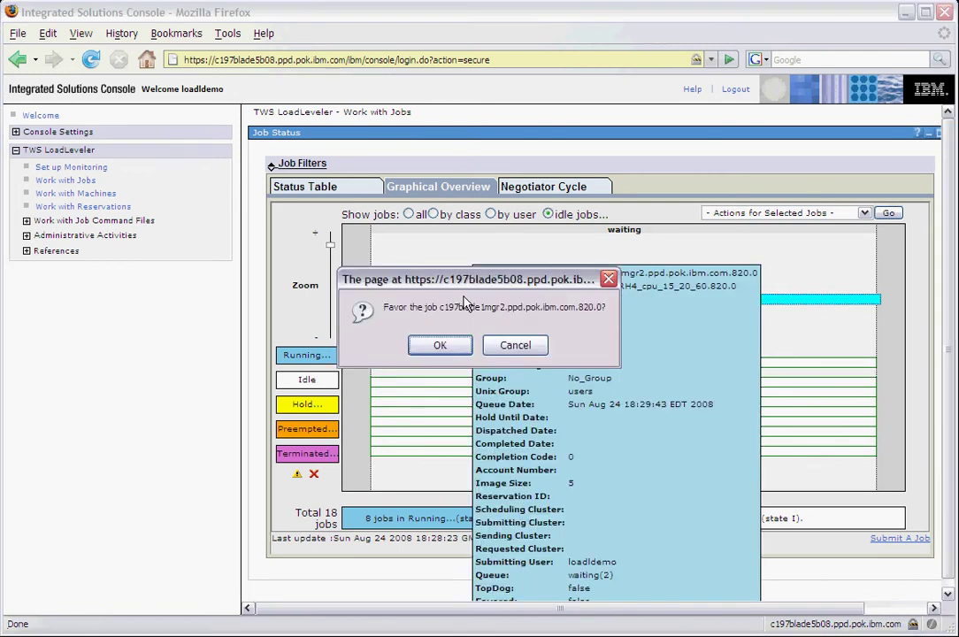
click(434, 344)
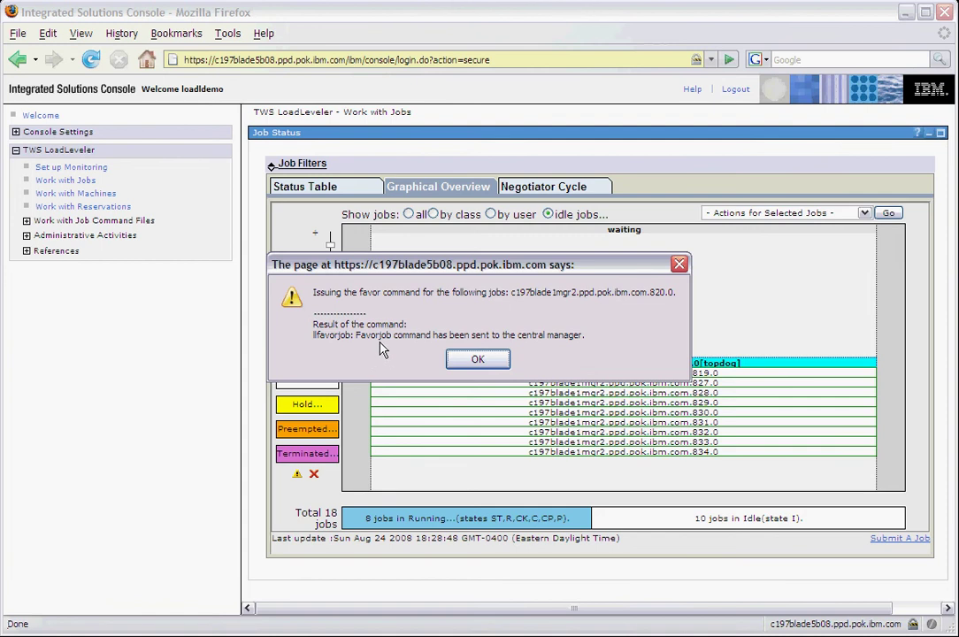
click(492, 364)
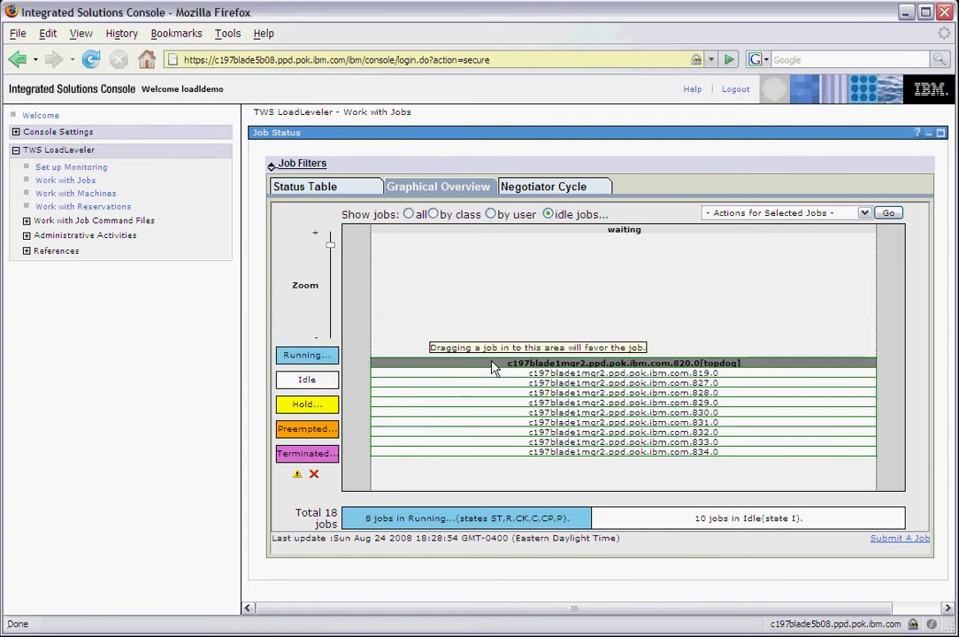
Step: Show all jobs, view job 826.0's action menu, then go to Work with Machines
click(409, 215)
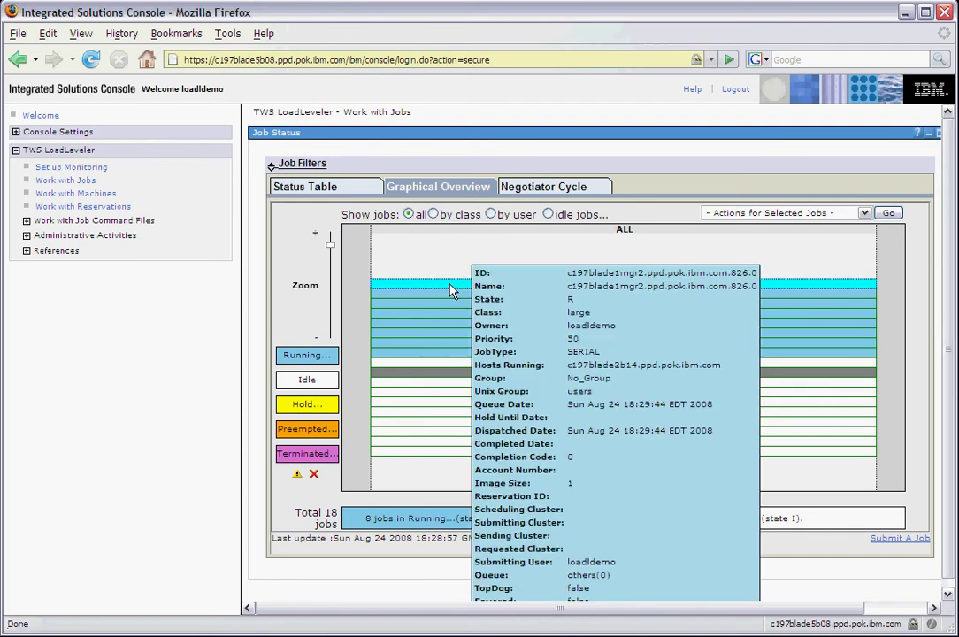
right_click(452, 290)
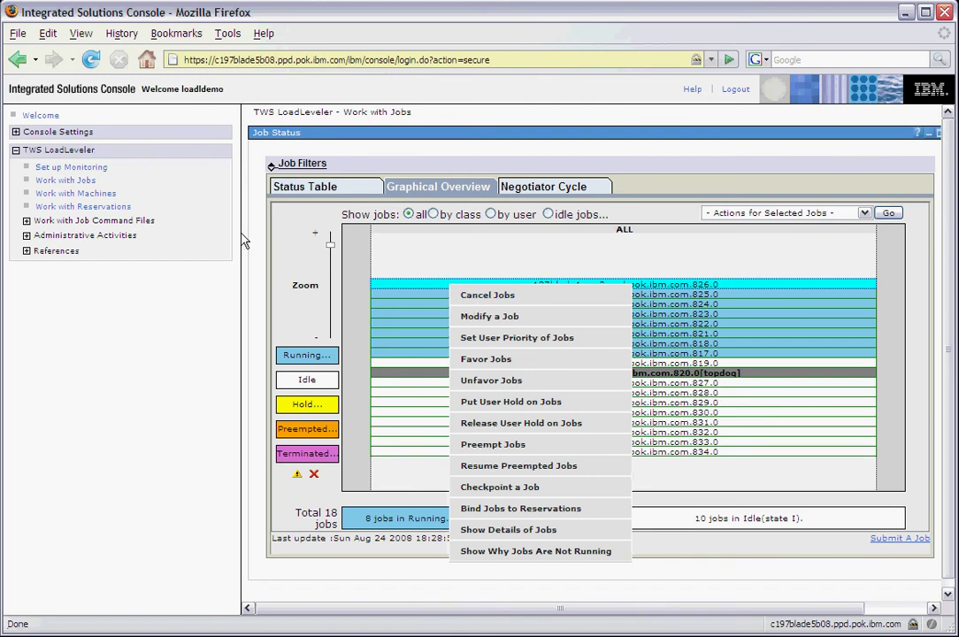
click(78, 194)
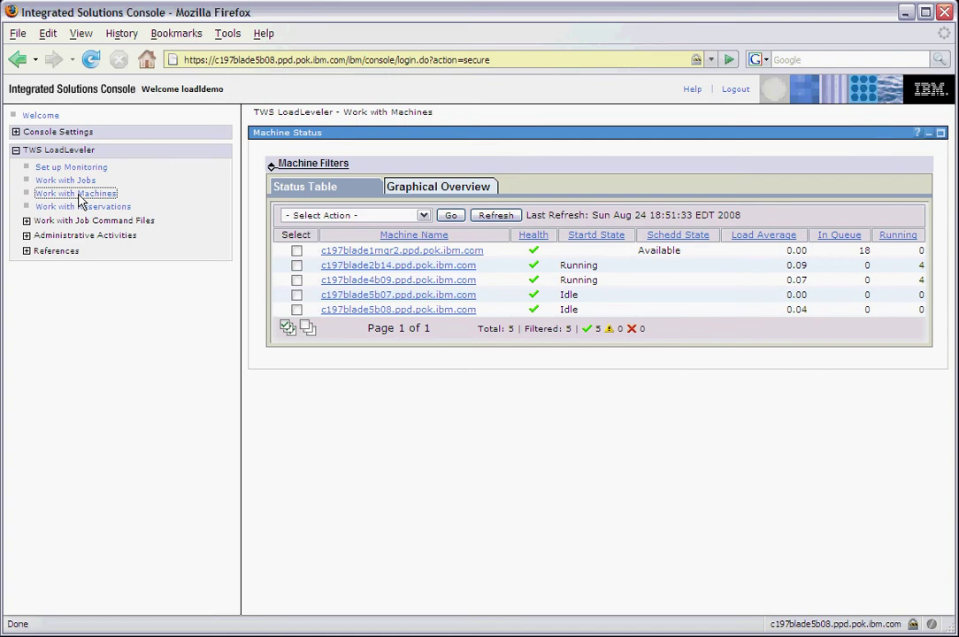
Step: Expand Machine Filters, showing all machines and all three health states
click(308, 164)
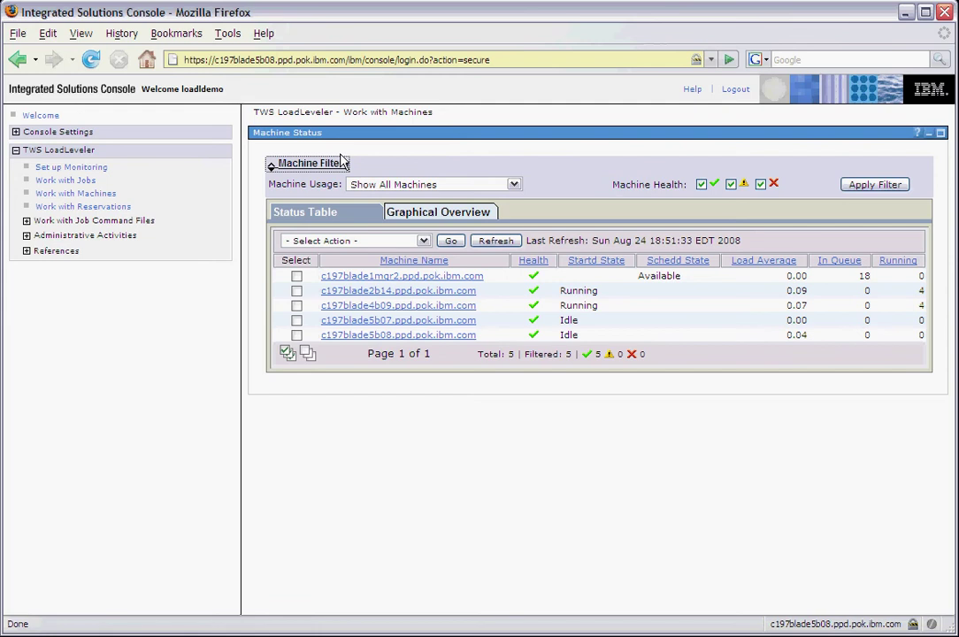
Step: Switch to the graphical machine overview, enlarge the tiles, and bring up actions for c197blade2b14
click(424, 217)
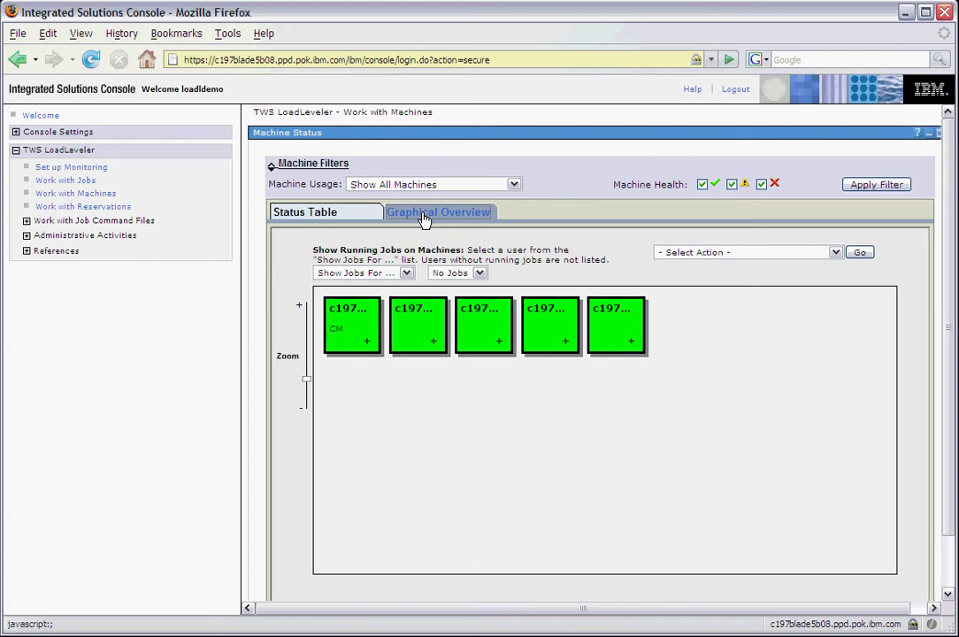
click(305, 343)
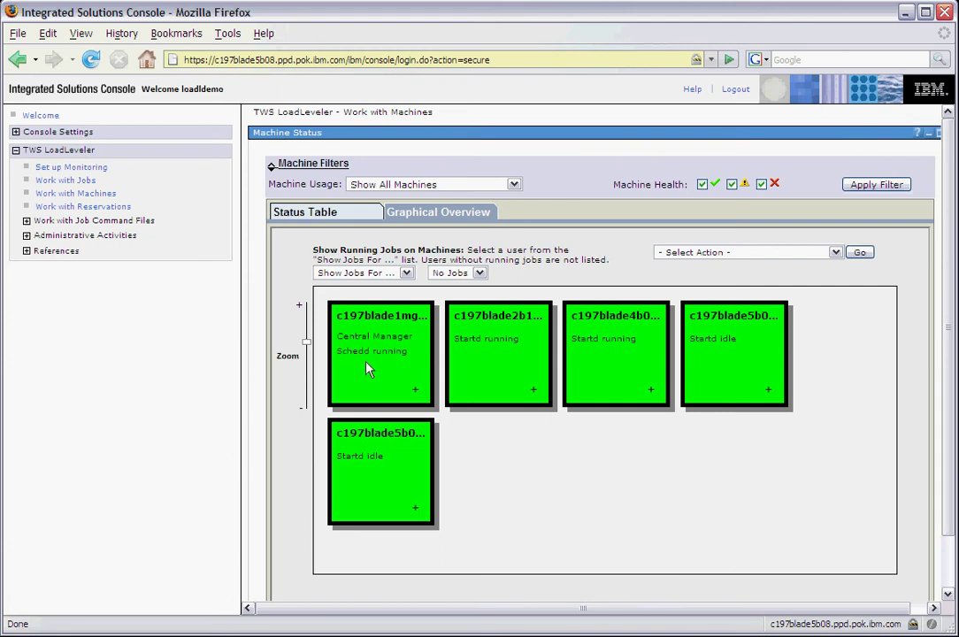
mouse_move(467, 387)
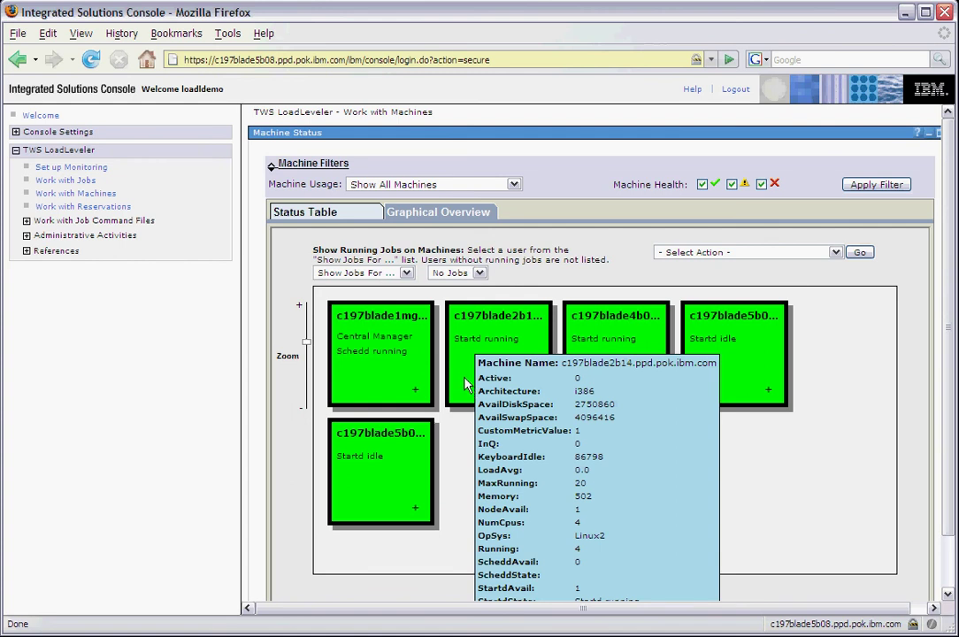
click(466, 383)
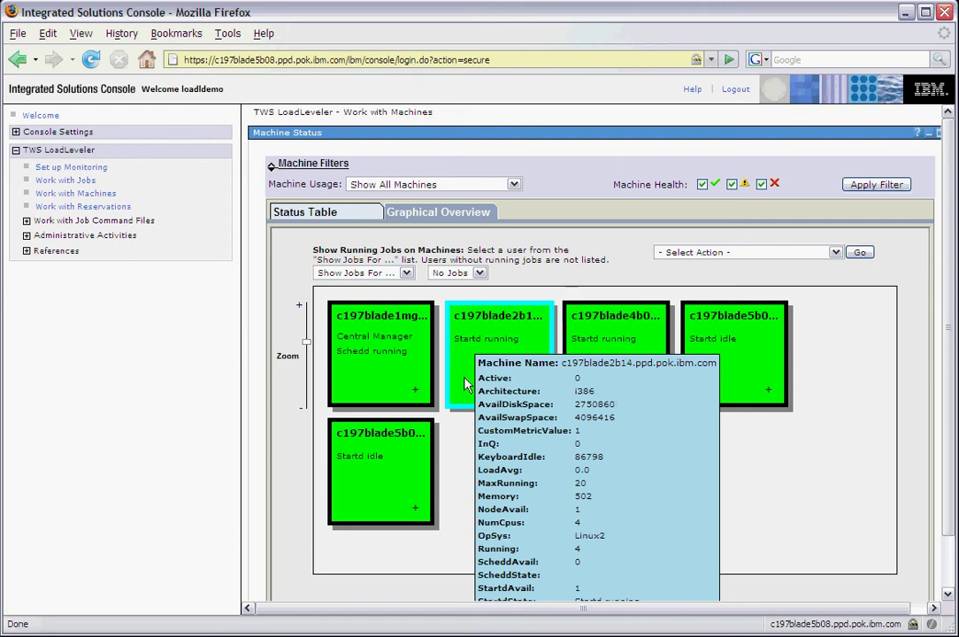
right_click(466, 383)
Step: Stop machine c197blade2b14 with Stop Selected Machines, confirm it, and dismiss the command output
mouse_move(475, 394)
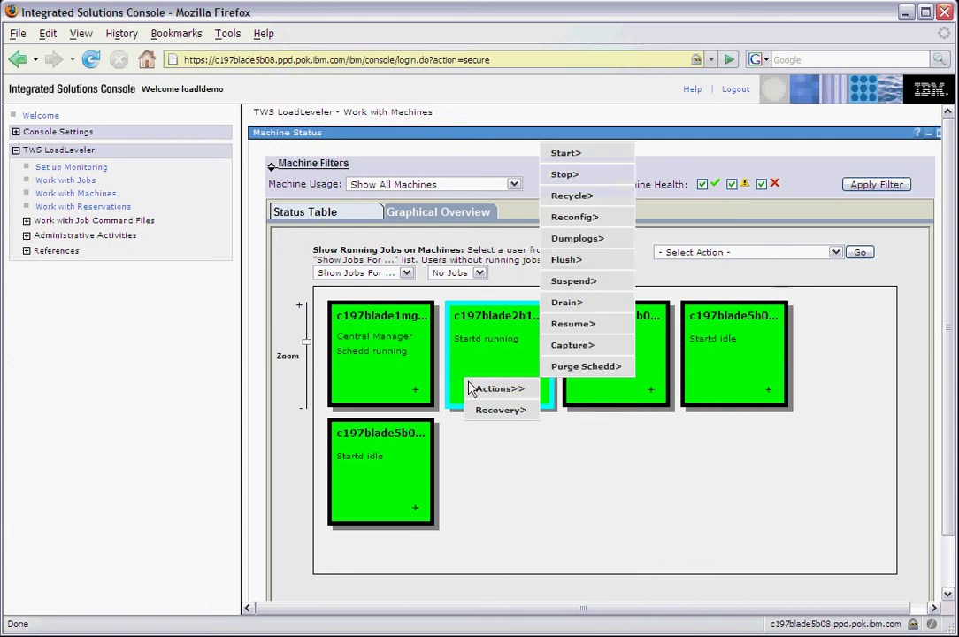
mouse_move(566, 332)
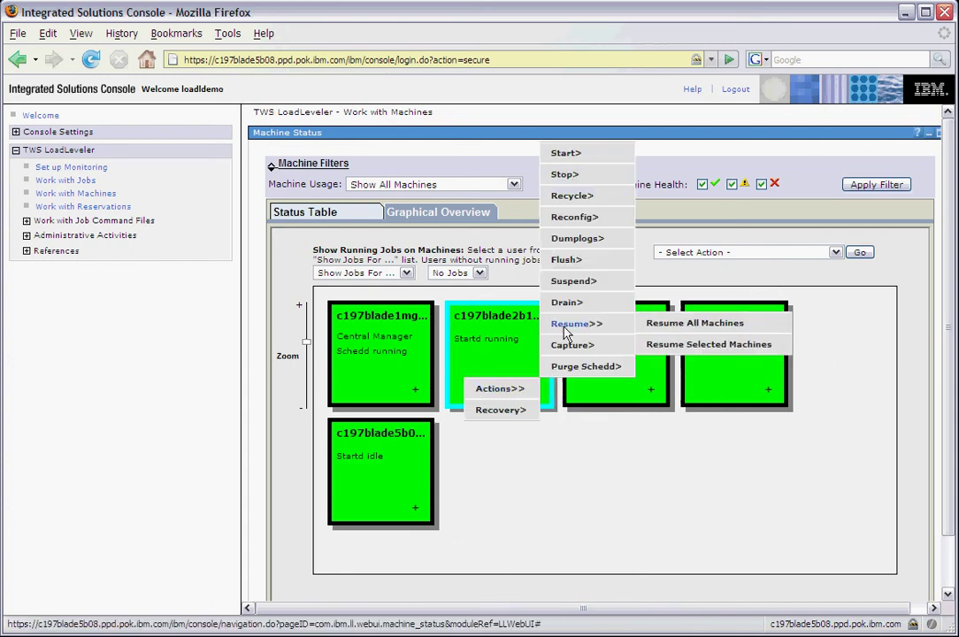
mouse_move(583, 174)
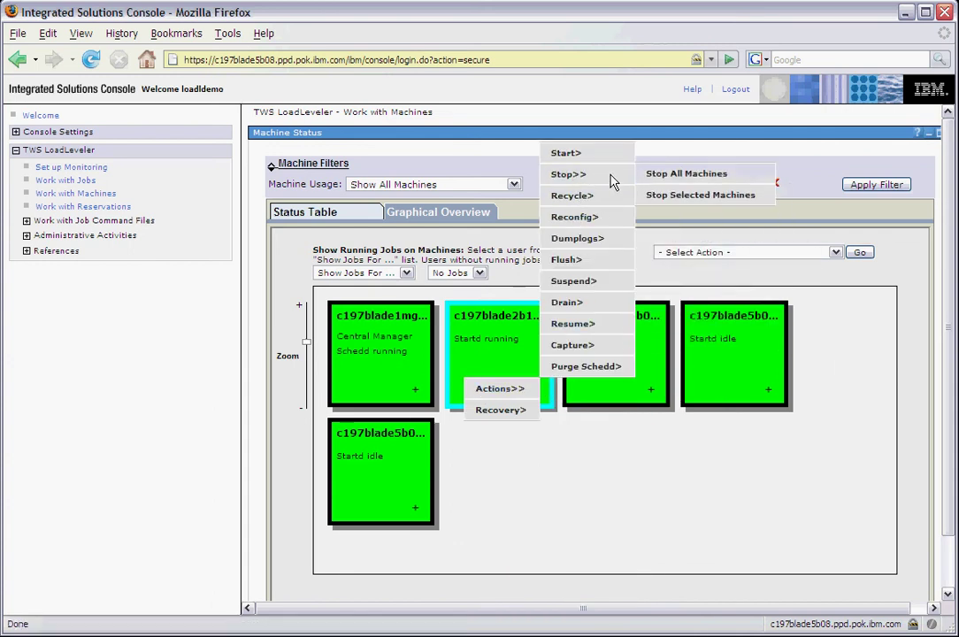
click(678, 196)
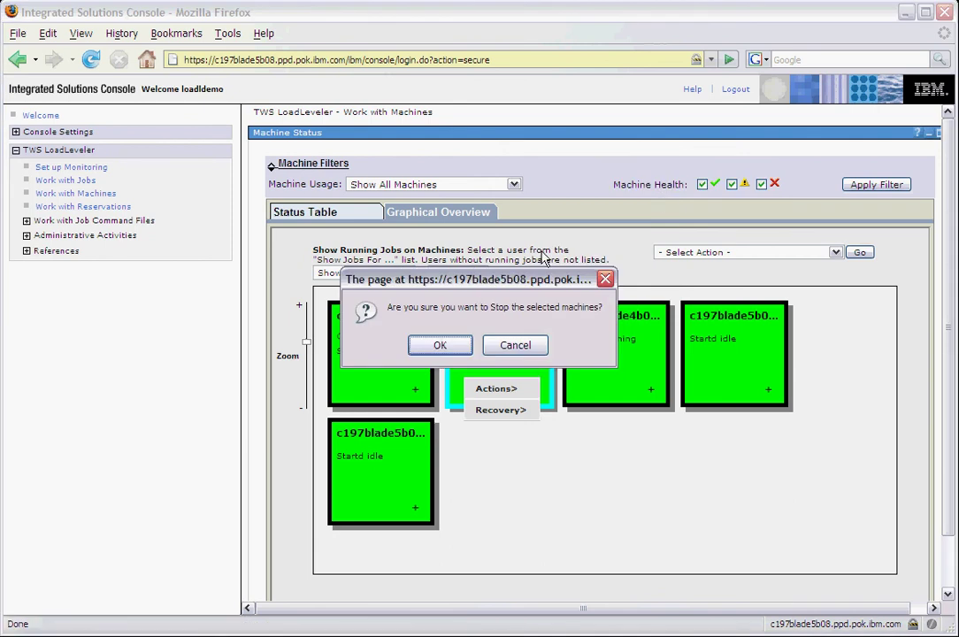
click(439, 345)
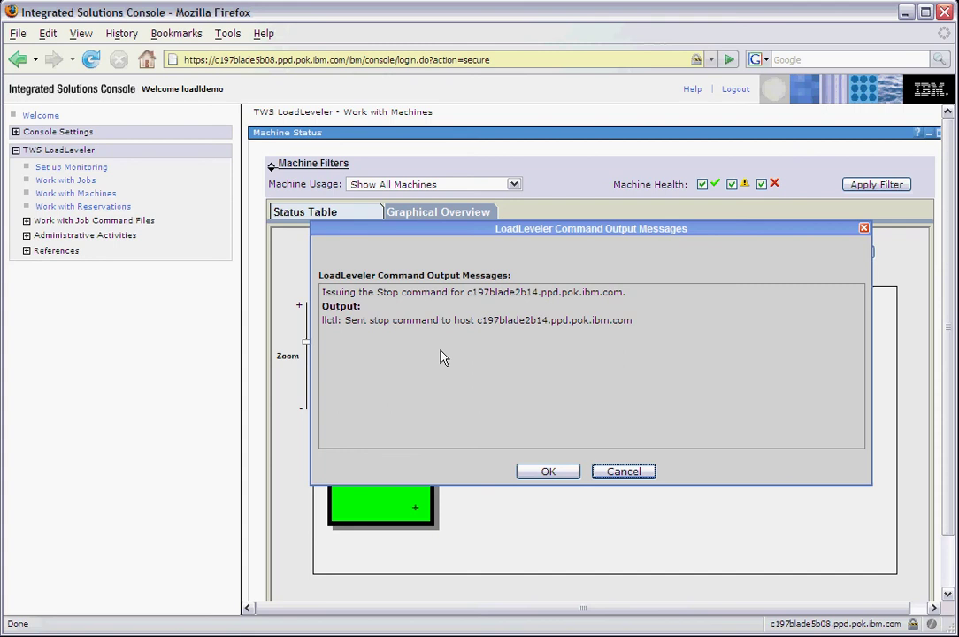
click(544, 477)
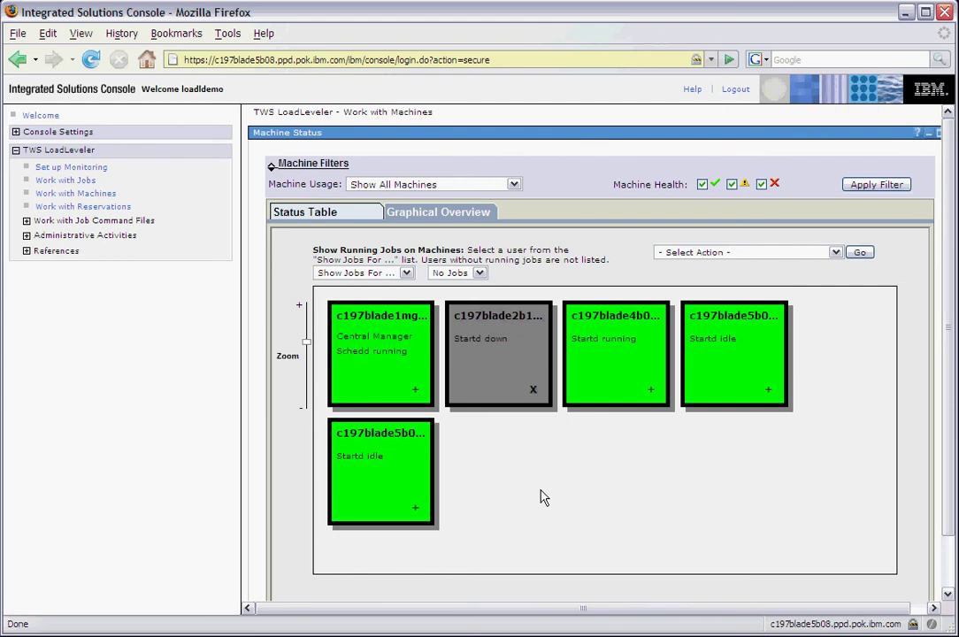
Step: Zoom out to shrink the machine tiles back to a single row
mouse_move(511, 390)
drag(306, 347, 310, 383)
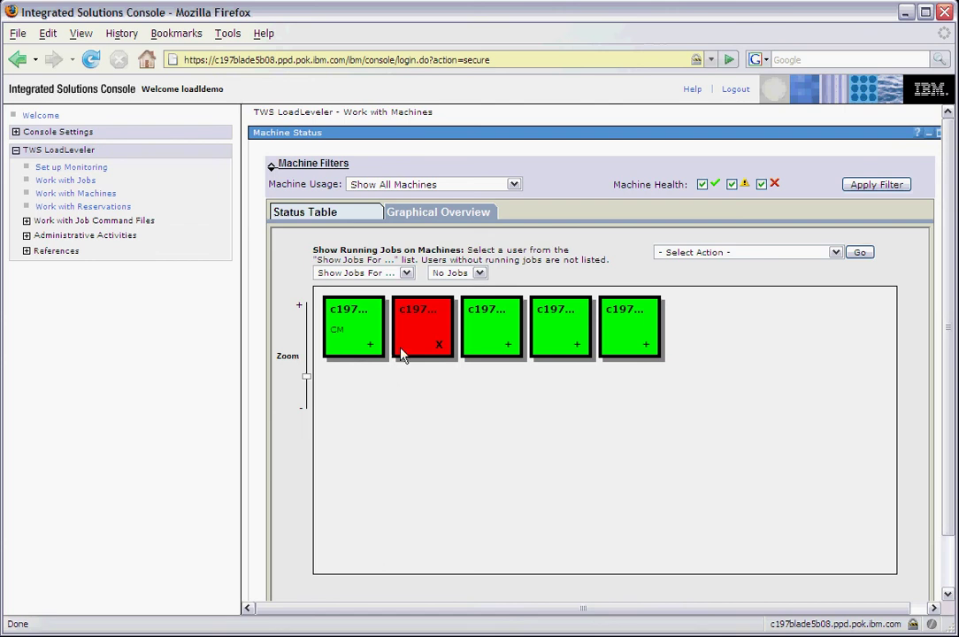
Step: Open the reservations page and view full details of reservation c197blade1mgr2.ppd.pok.ibm.com.35.r
mouse_move(408, 345)
click(112, 209)
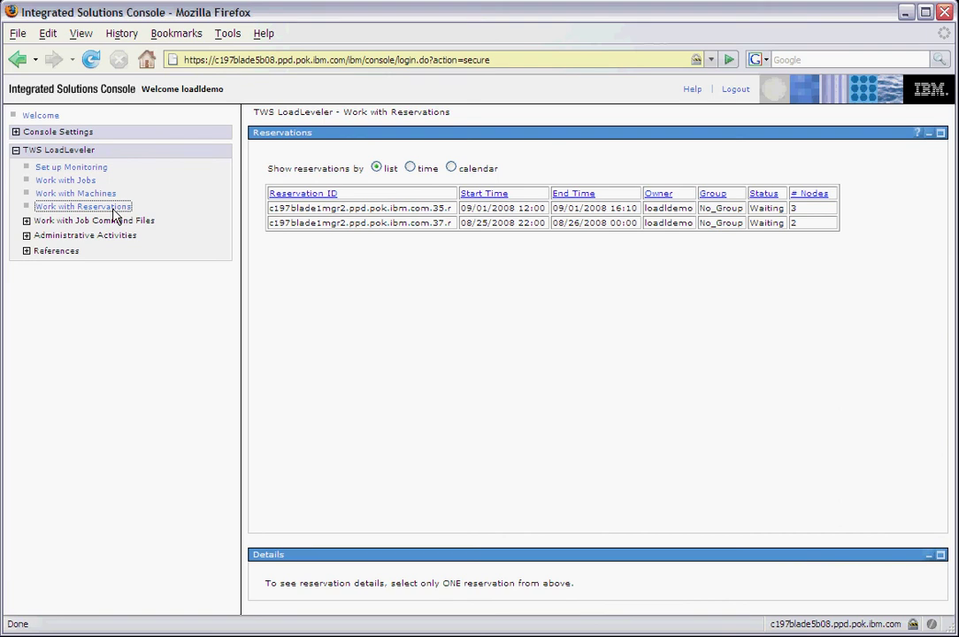
click(323, 208)
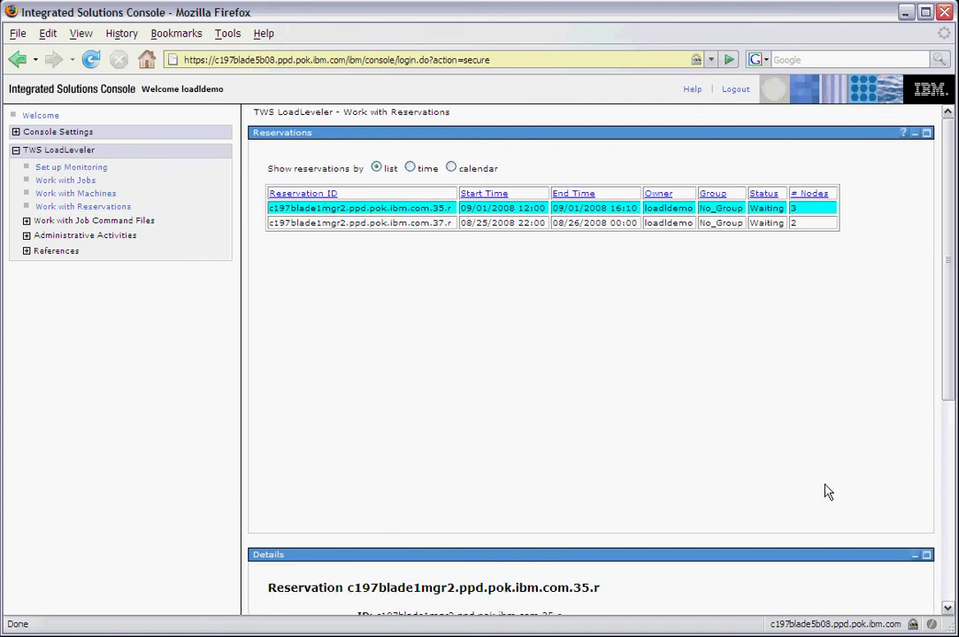
scroll(948, 387, down, 3)
scroll(949, 442, down, 5)
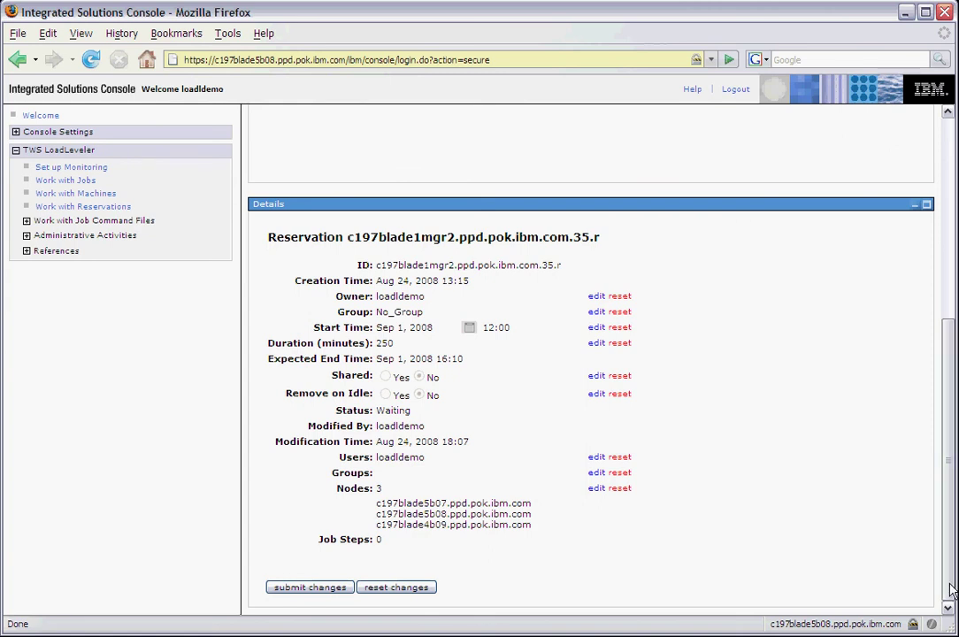
Step: Change reservation 35.r's duration from 250 to 300 minutes, submit it, and acknowledge the llchres alert
click(598, 344)
key(BackSpace)
key(BackSpace)
key(BackSpace)
text(300)
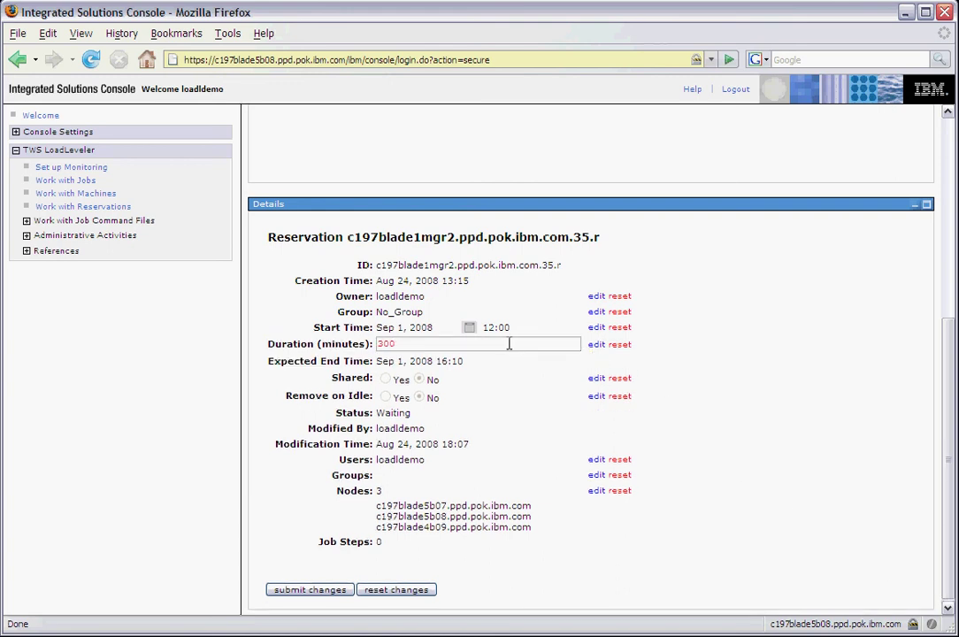
click(321, 594)
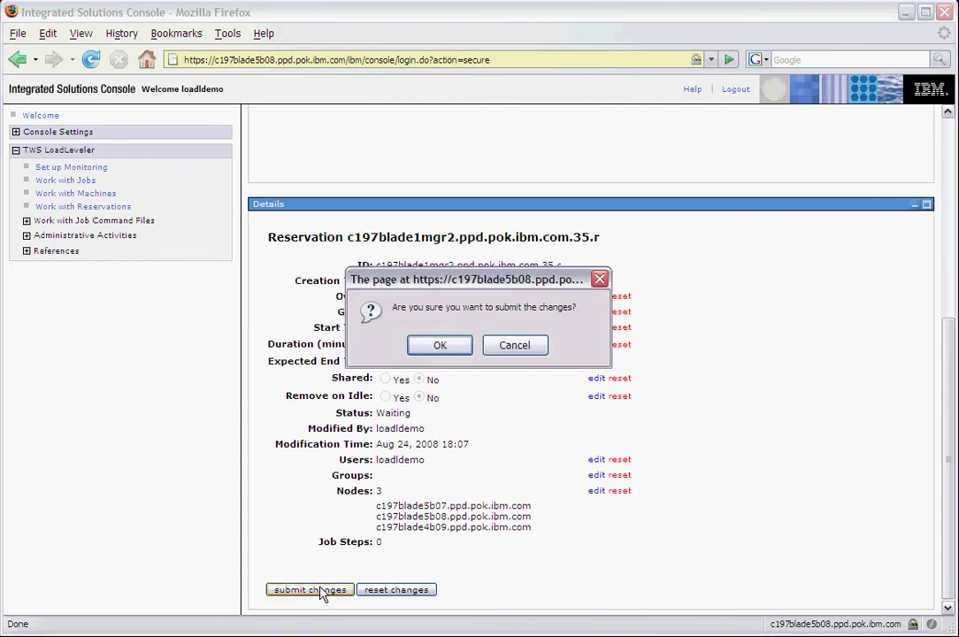
click(440, 345)
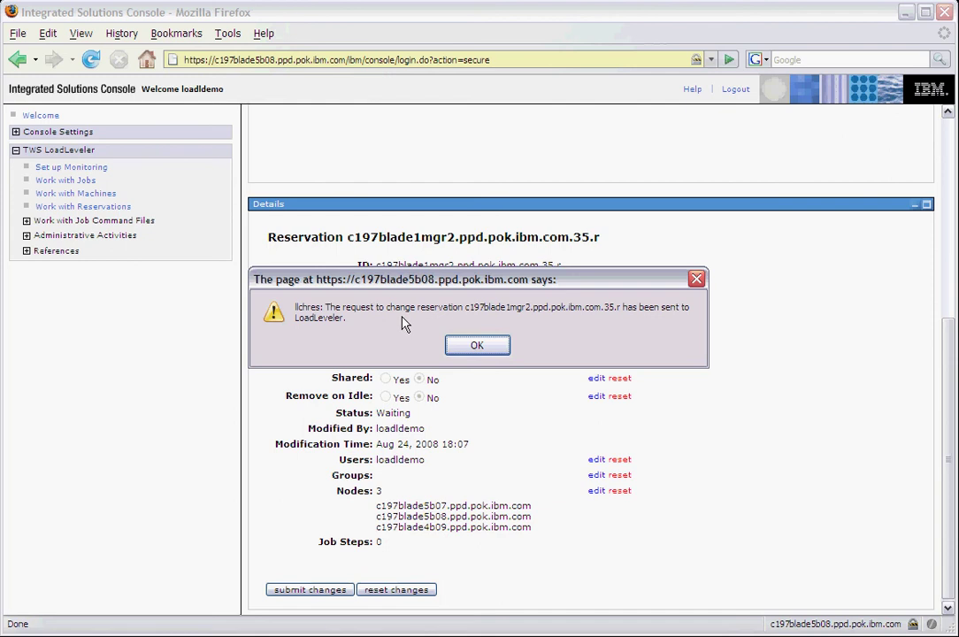
click(479, 347)
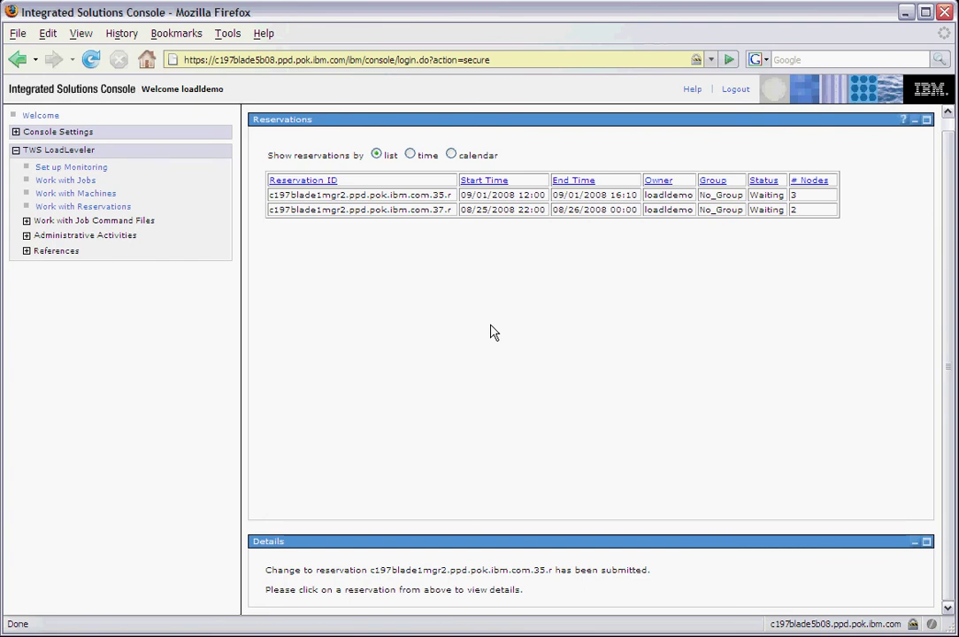
Step: View the reservations on a 3-day timeline, then switch to the monthly calendar view
click(409, 154)
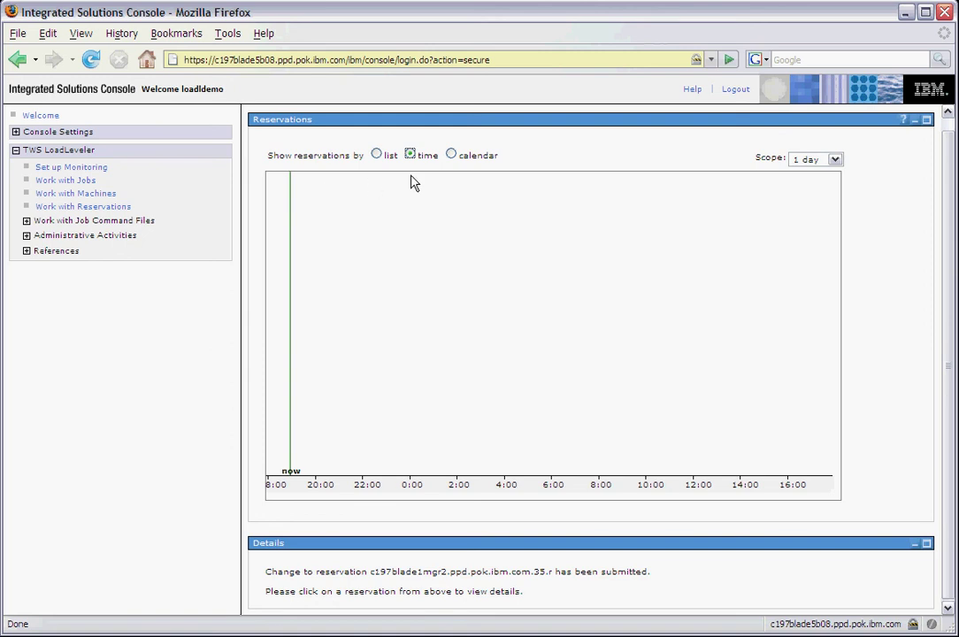
click(817, 167)
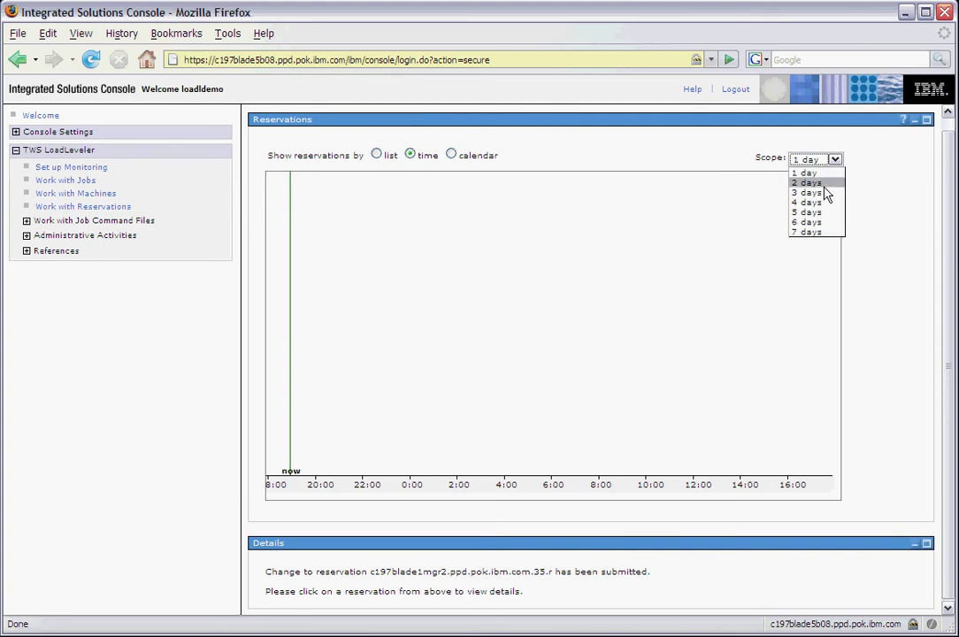
click(829, 193)
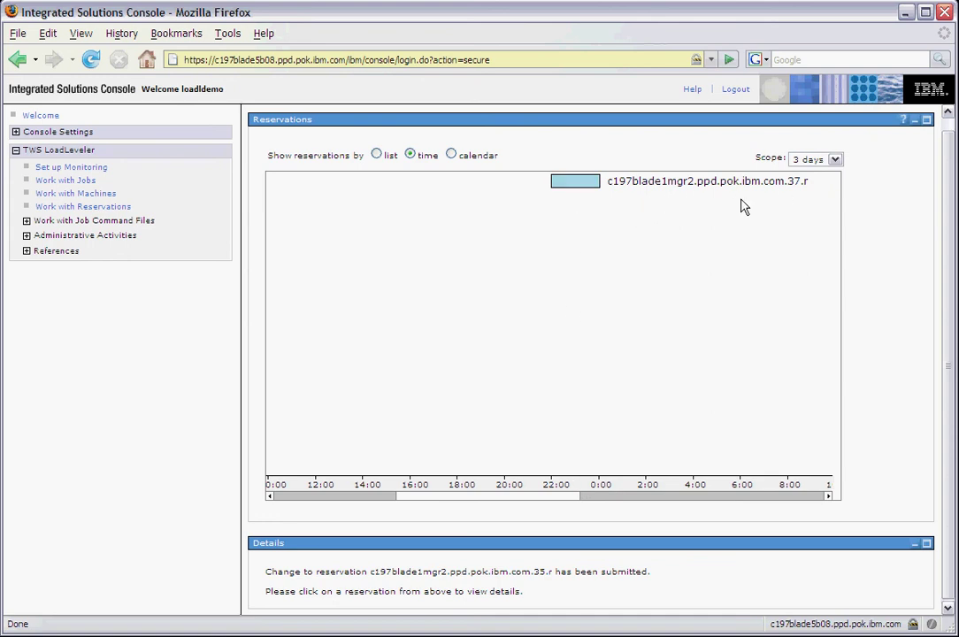
click(452, 155)
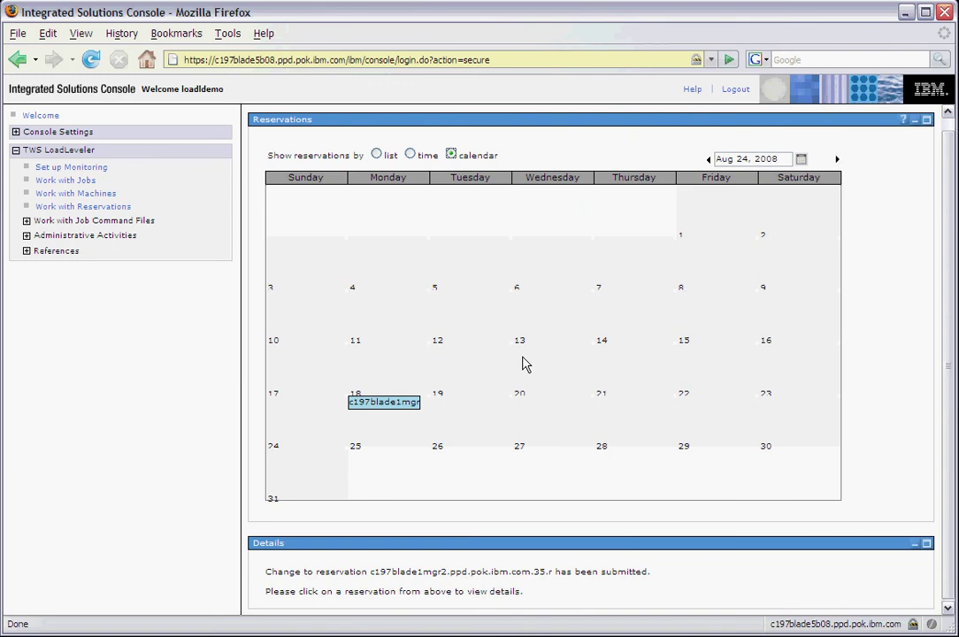
Step: Move the calendar to September 2008 and show full details of the Sep 1 reservation 35.r
click(836, 160)
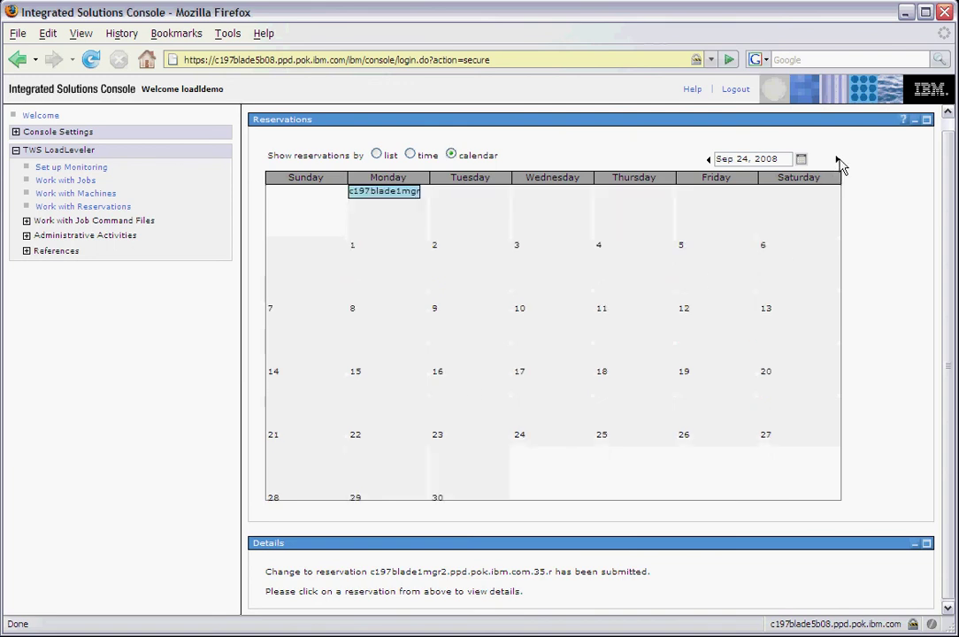
click(387, 194)
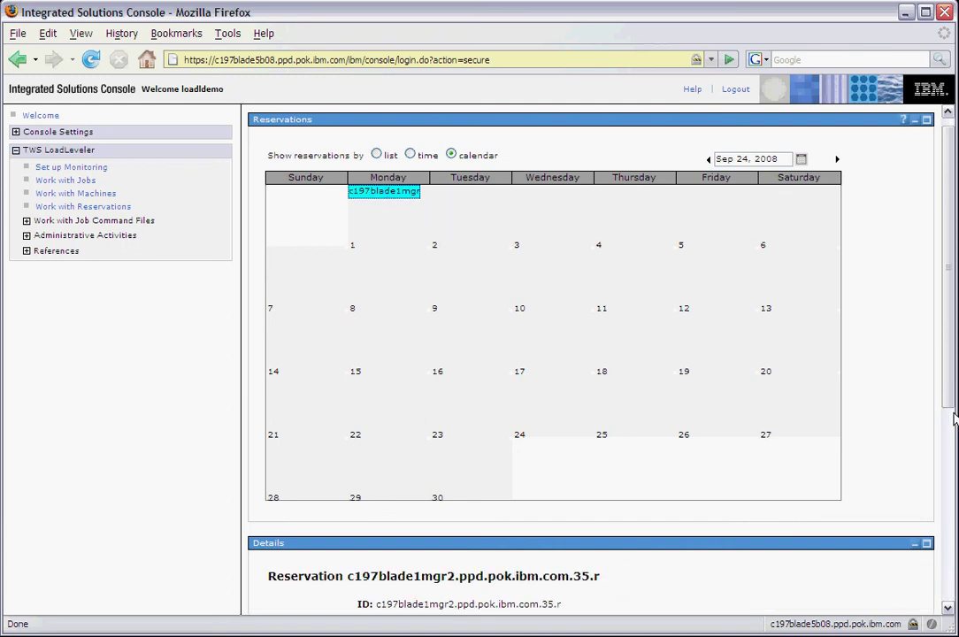
click(948, 476)
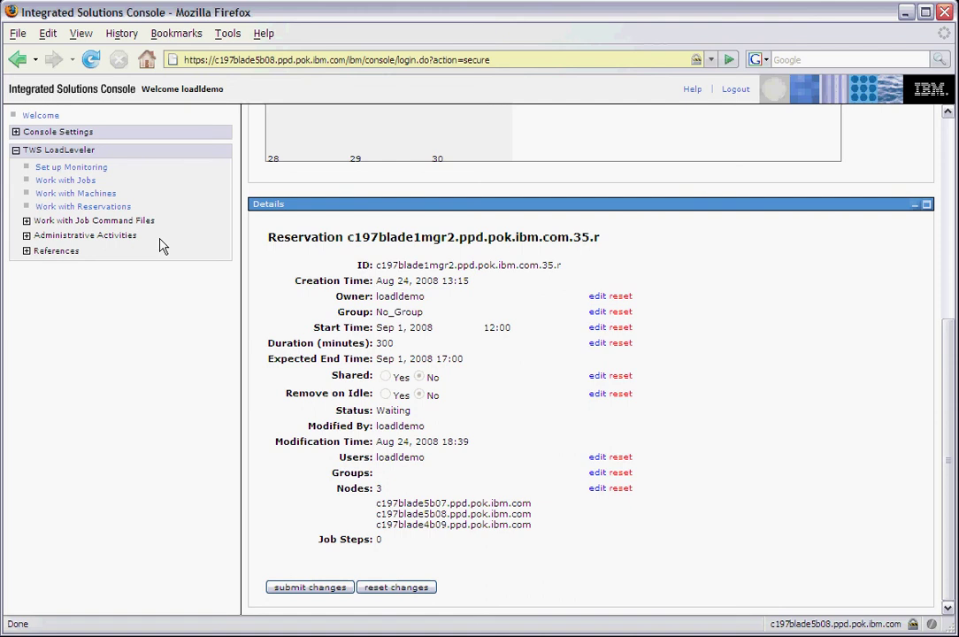
Step: Open the Create and Submit Jobs form and review its Job Actions, Scheduling and Runtime settings
click(128, 222)
click(127, 237)
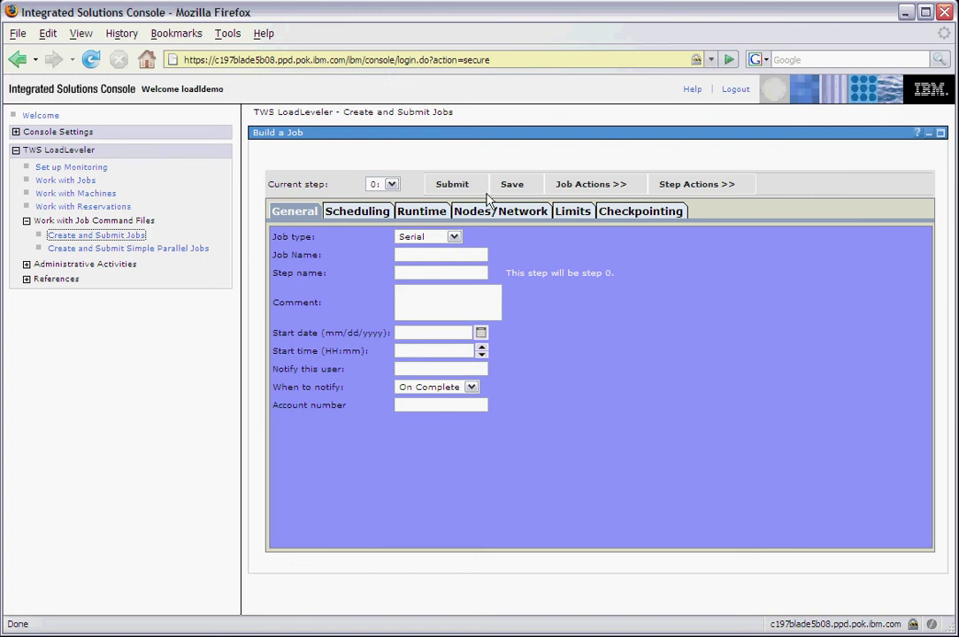
click(575, 188)
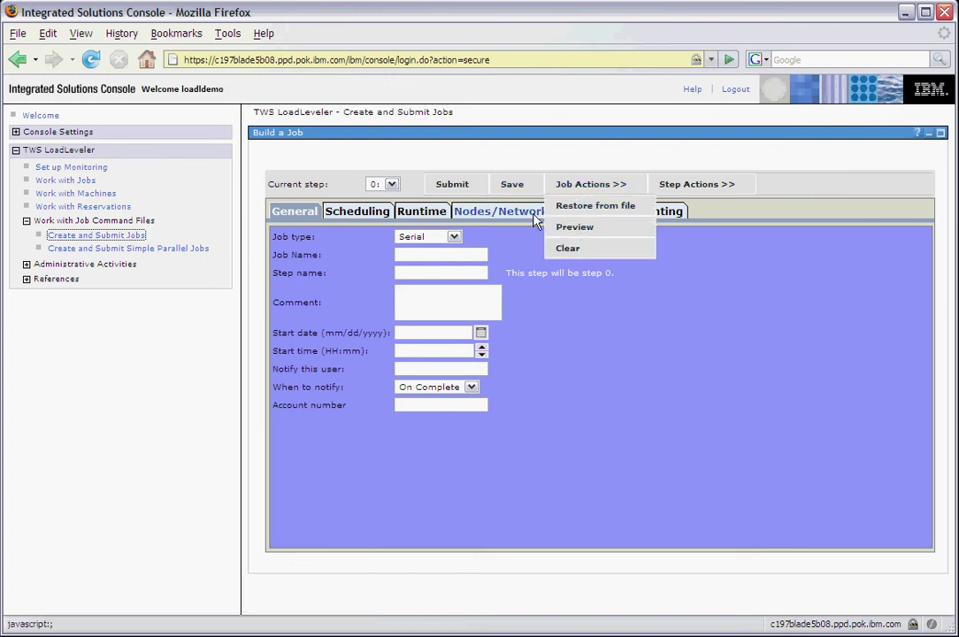
click(385, 215)
click(431, 216)
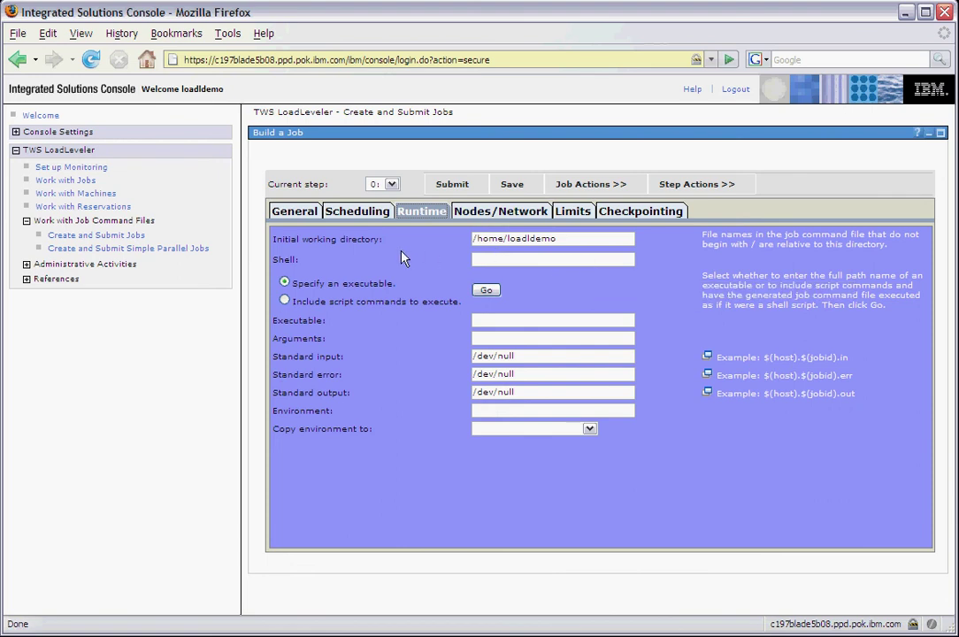
Step: Open Gather Accounting Data, dismiss the no-data notice, and get all history data by User and Class
click(76, 266)
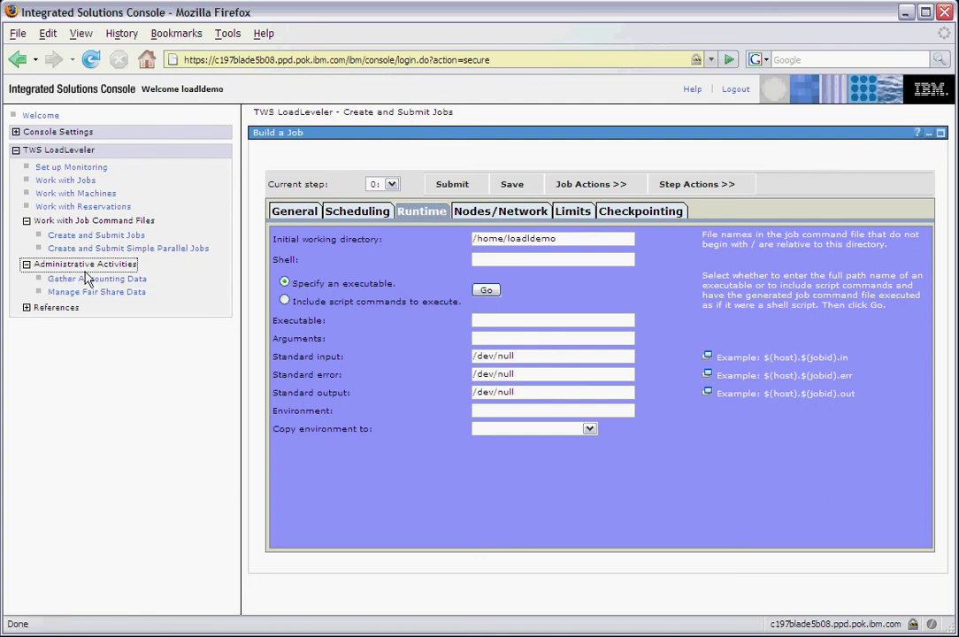
click(92, 280)
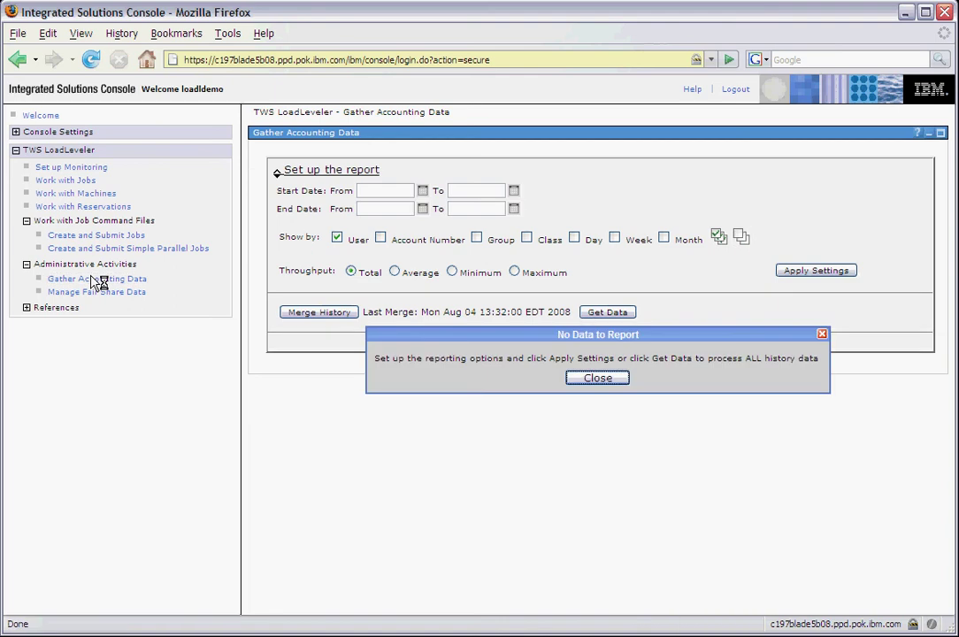
click(591, 385)
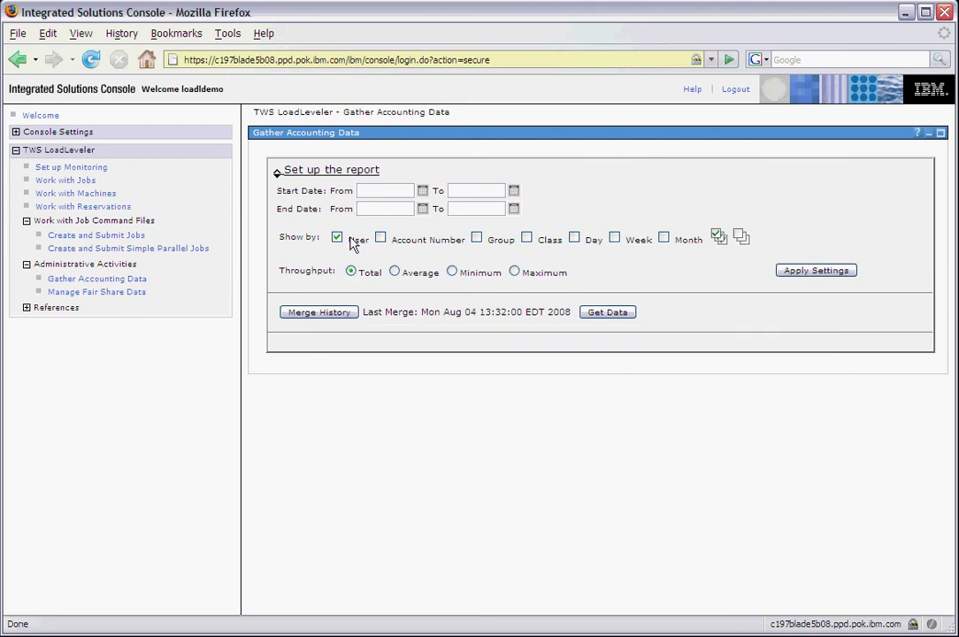
click(527, 237)
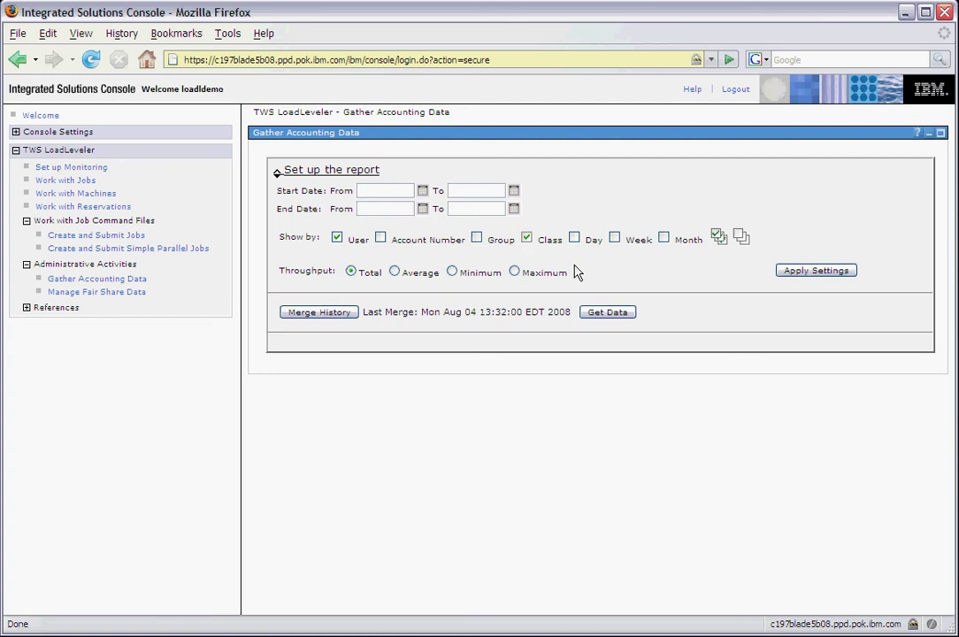
click(615, 315)
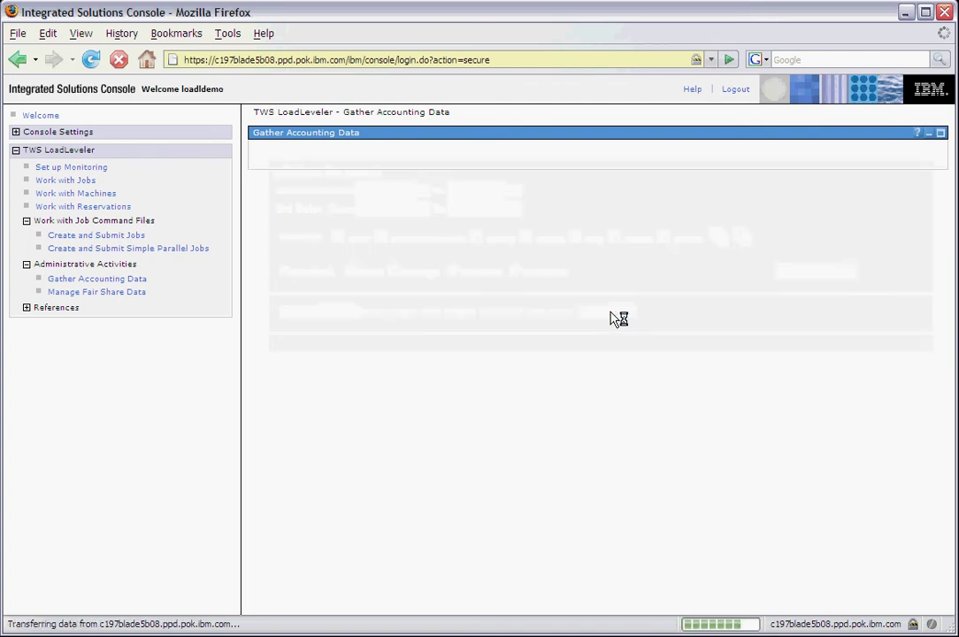
Step: Refresh the accounting figures and show the user and class pie charts beside their tables
click(610, 313)
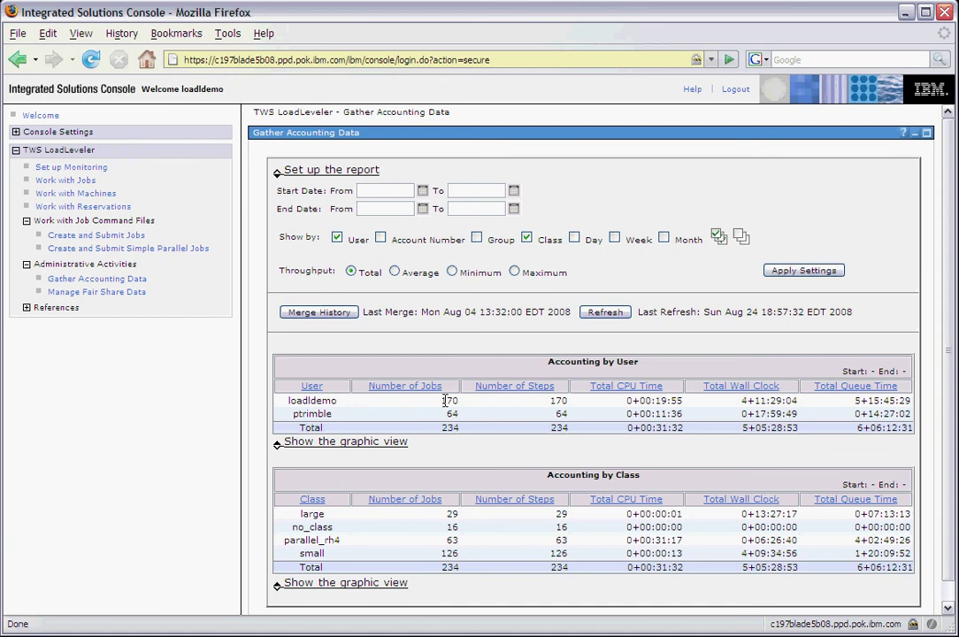
click(351, 444)
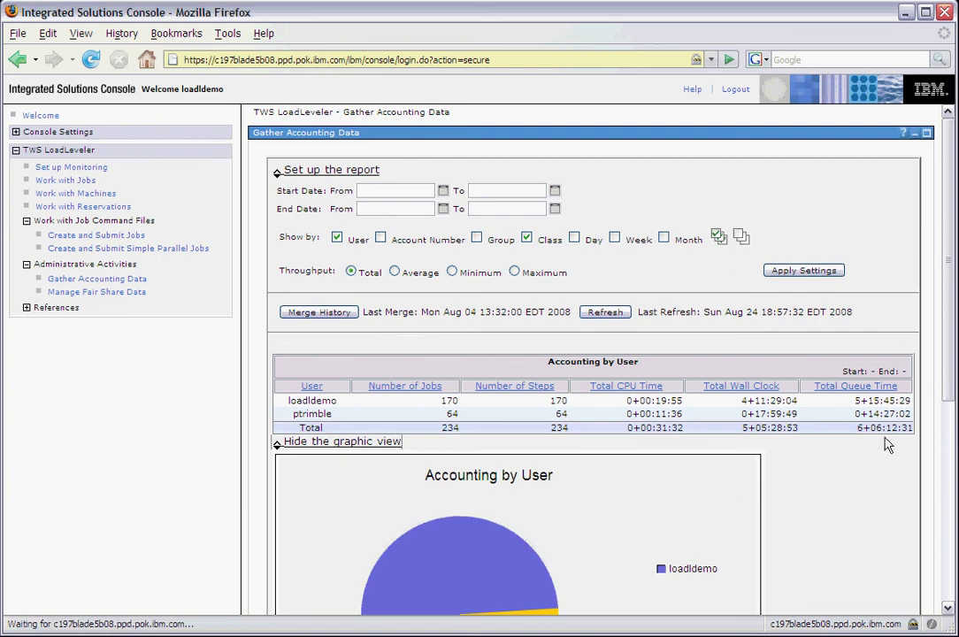
drag(948, 394, 955, 586)
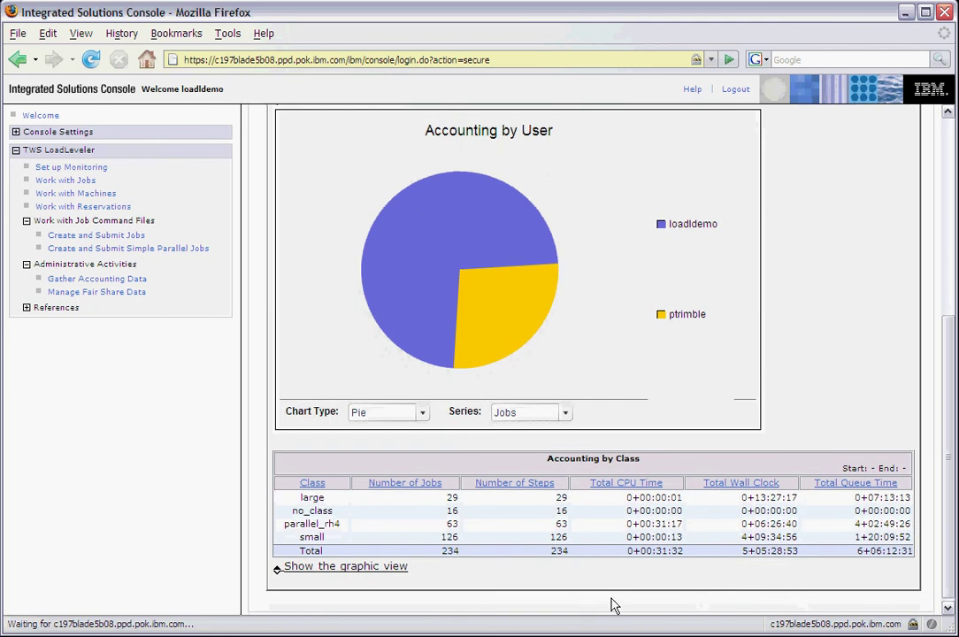
click(375, 566)
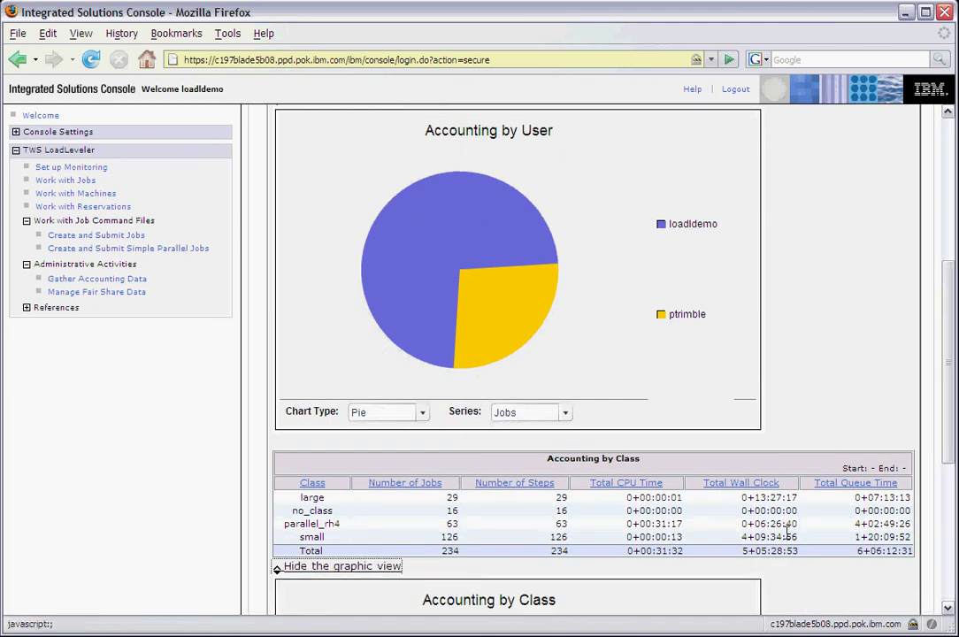
drag(949, 423, 933, 550)
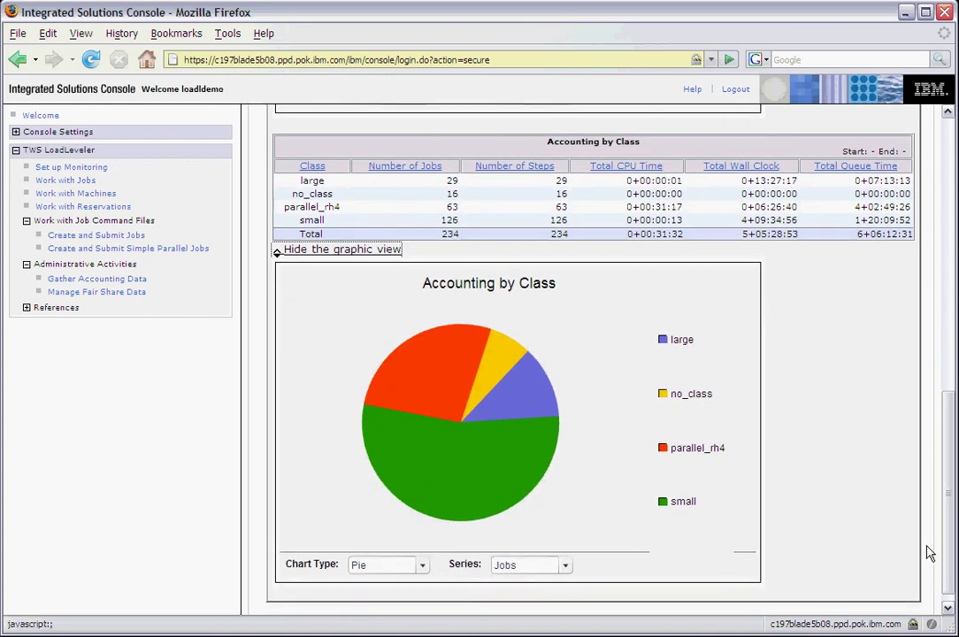
mouse_move(501, 479)
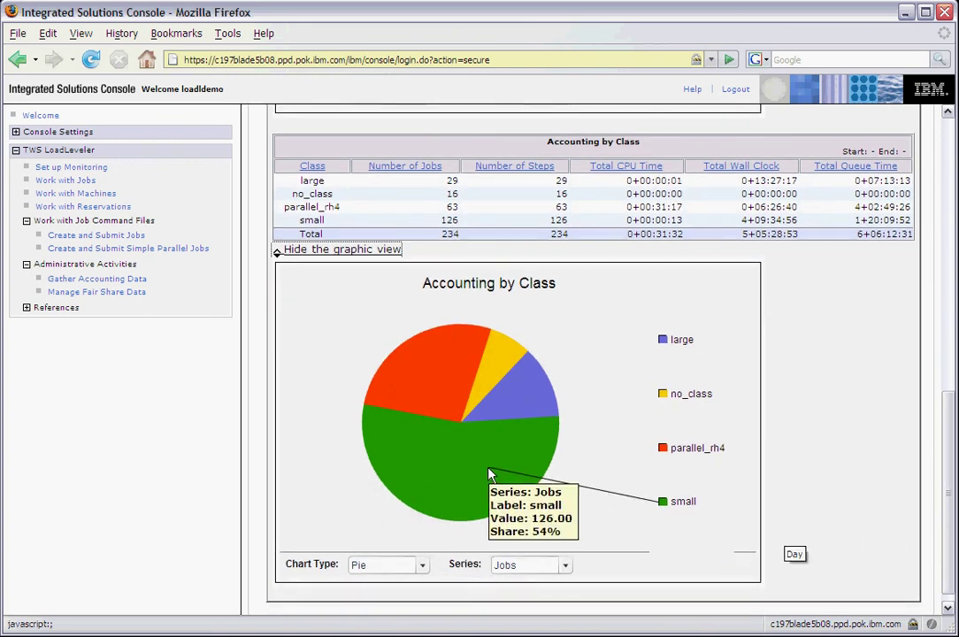